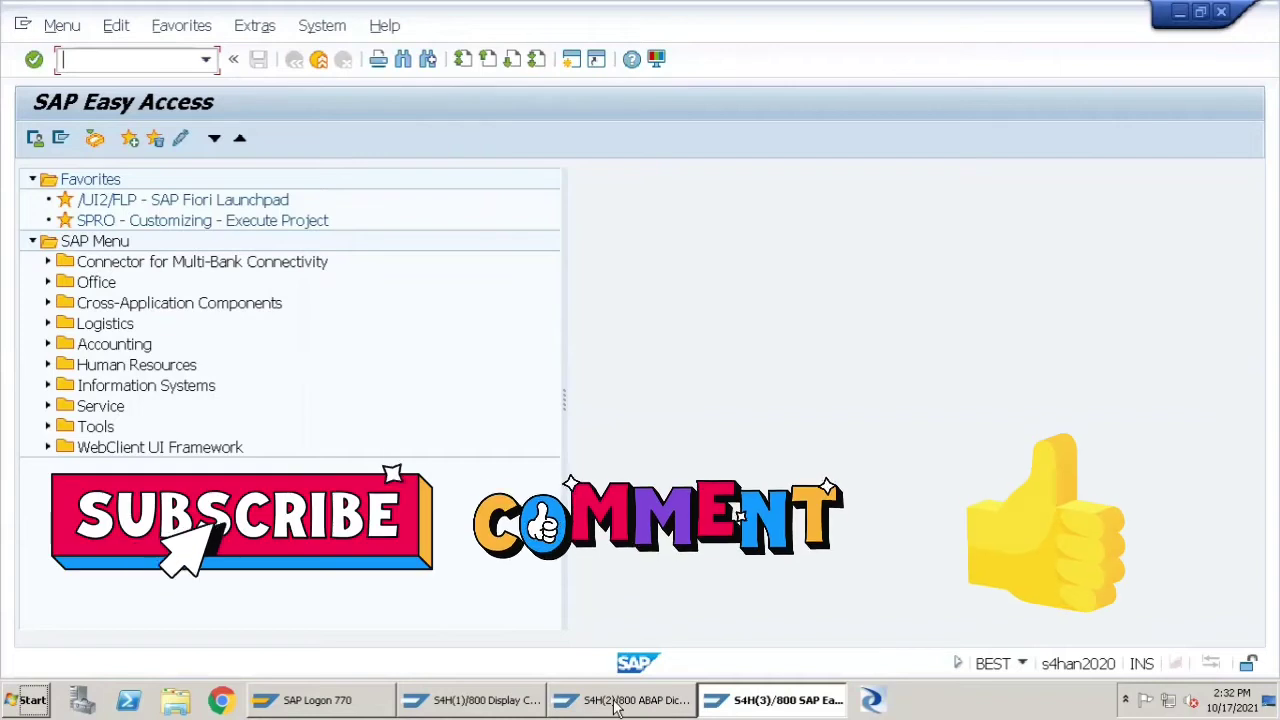
# Step: Return to Easy Access, run SE11 from the history, and display database table VBAP
pyautogui.click(617, 702)
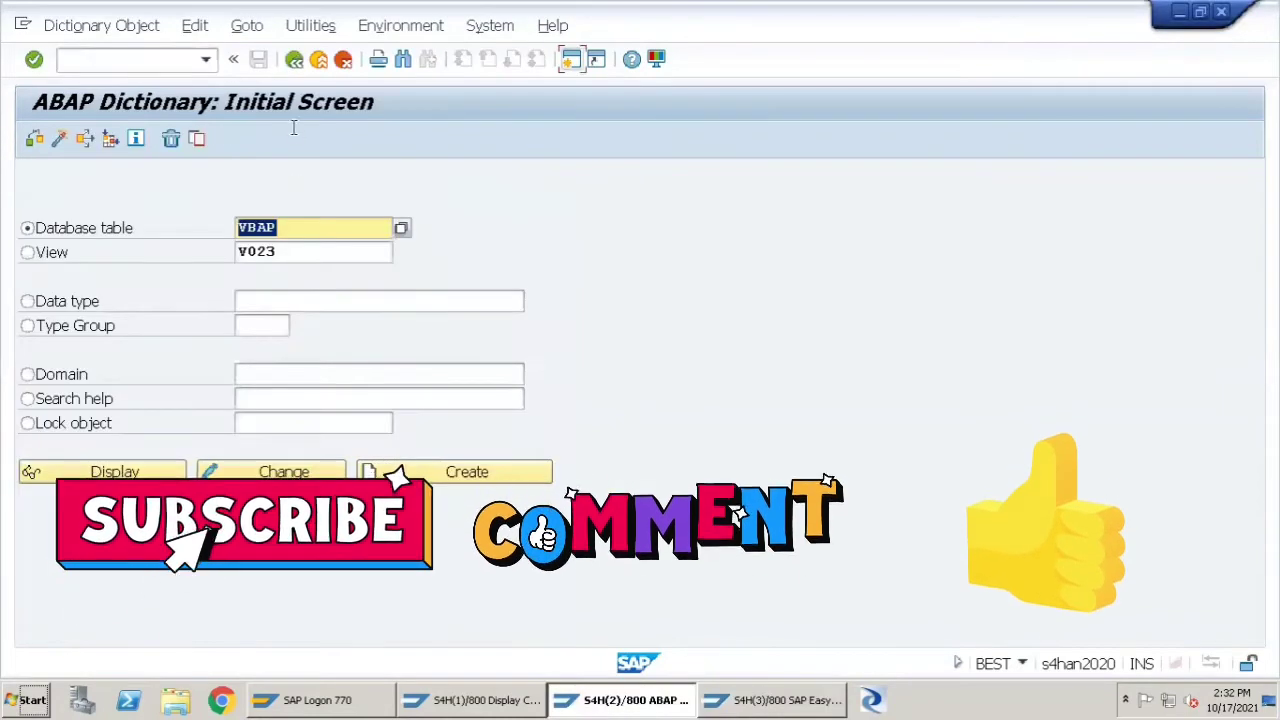
pyautogui.click(294, 60)
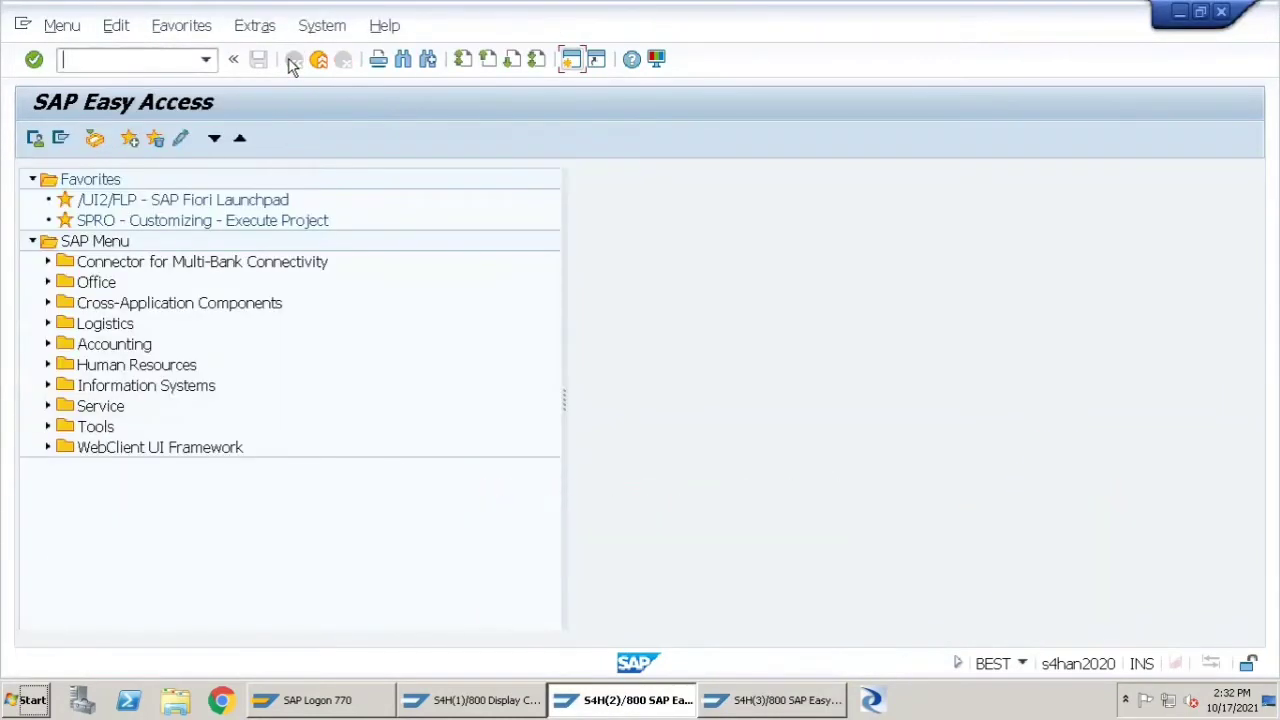
pyautogui.click(206, 61)
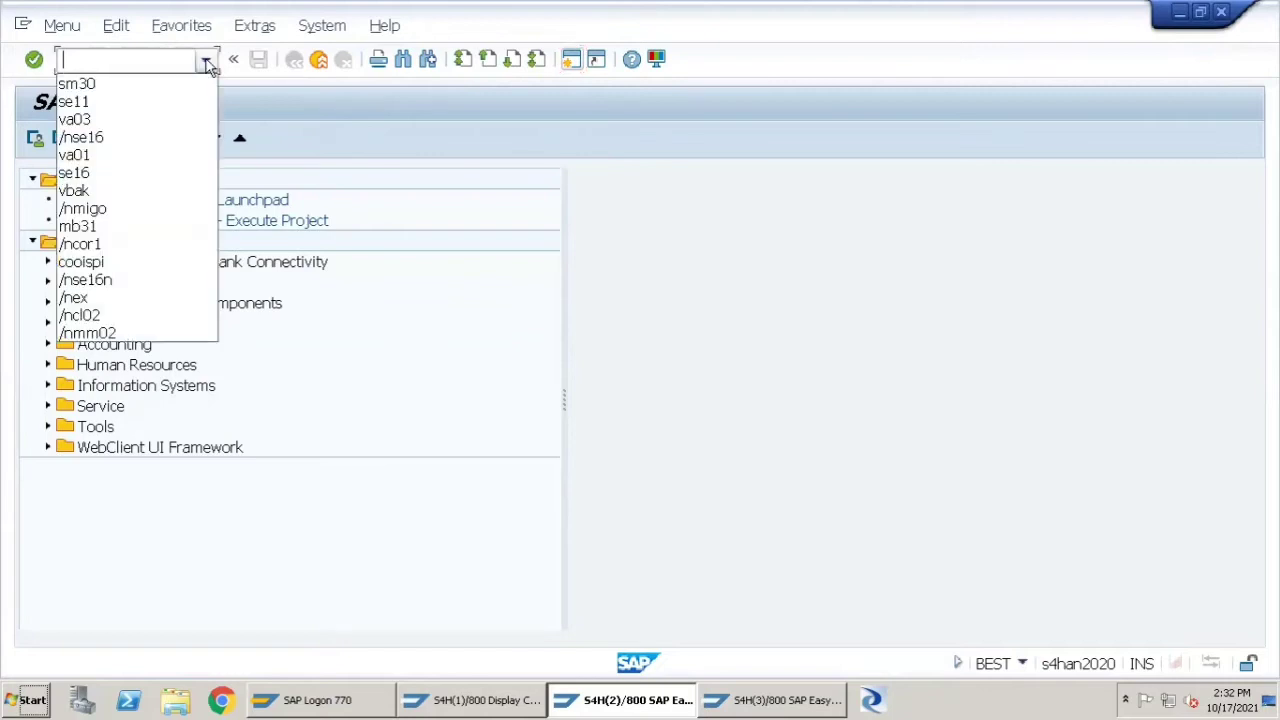
pyautogui.click(74, 104)
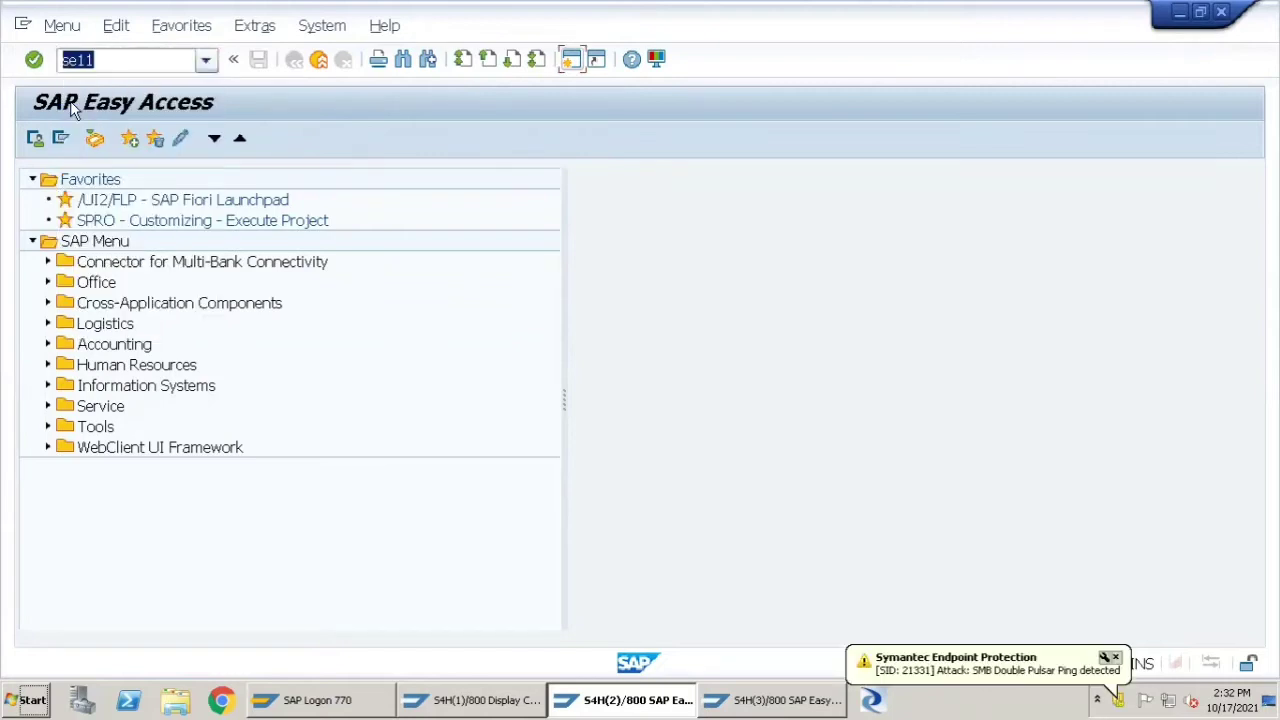
pyautogui.click(34, 59)
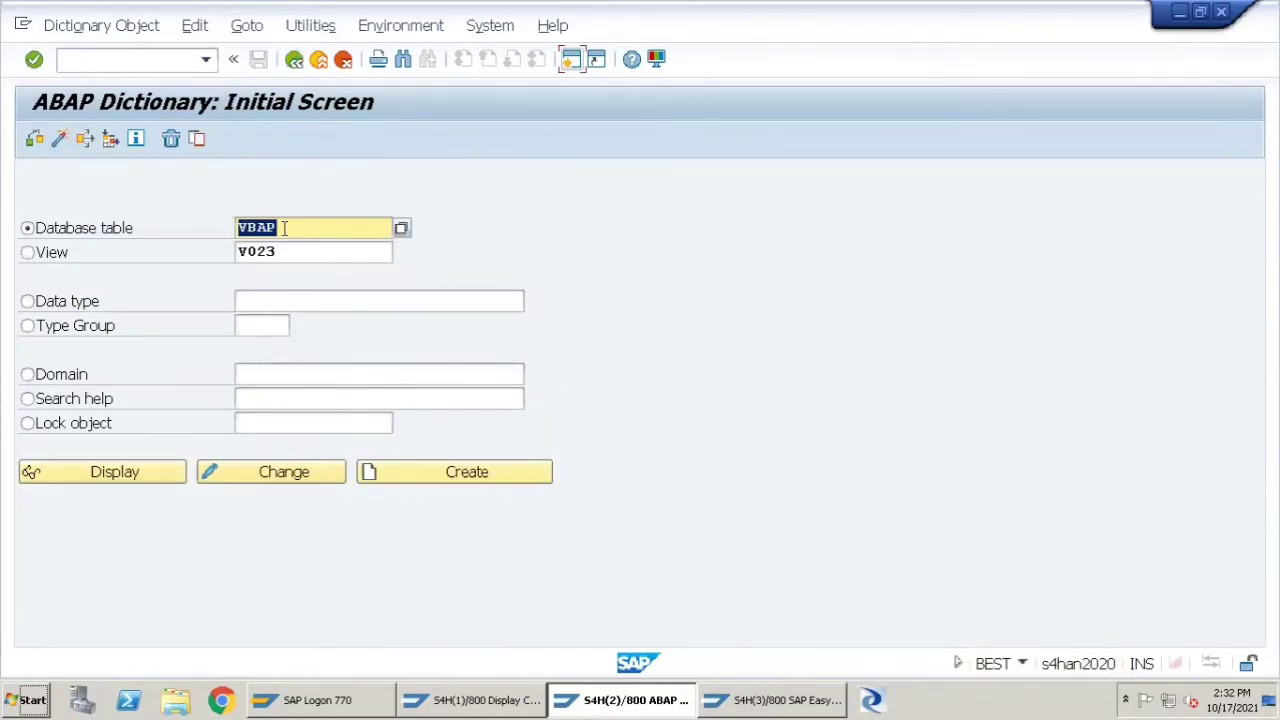
pyautogui.click(164, 474)
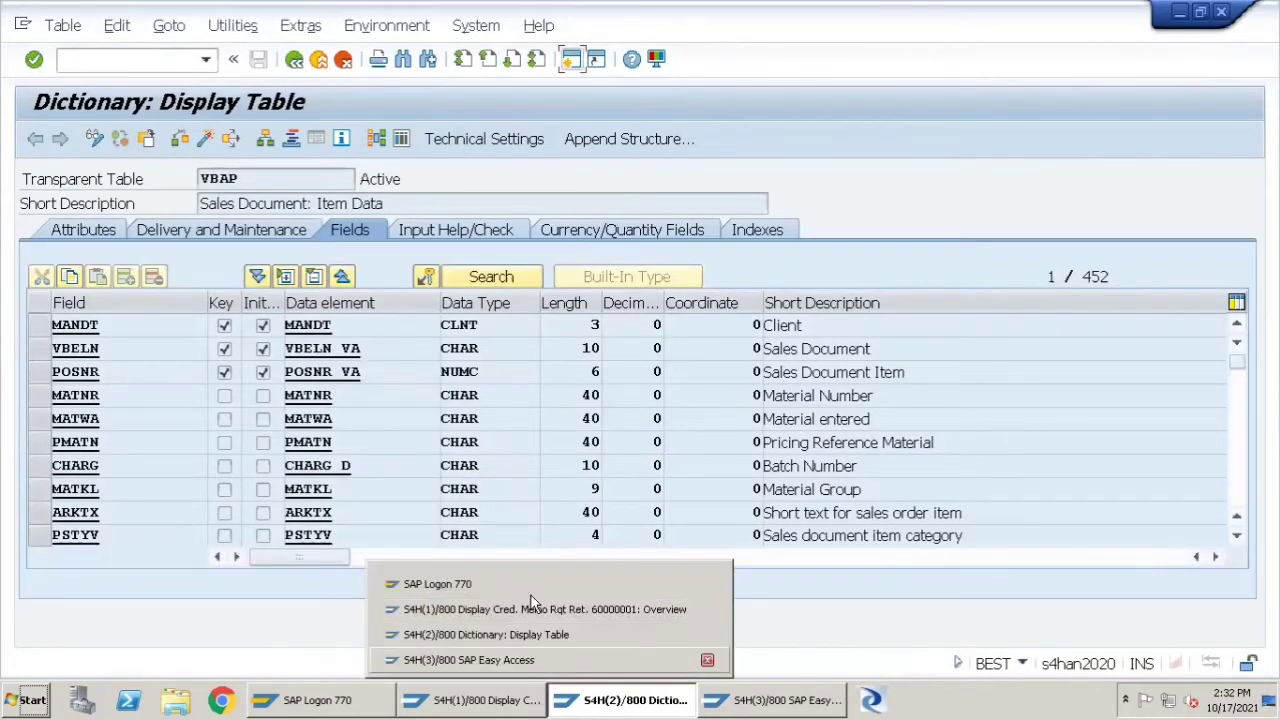
# Step: Search VBAP's field list for 'group' and select the MATKL (Material Group) row
pyautogui.click(914, 369)
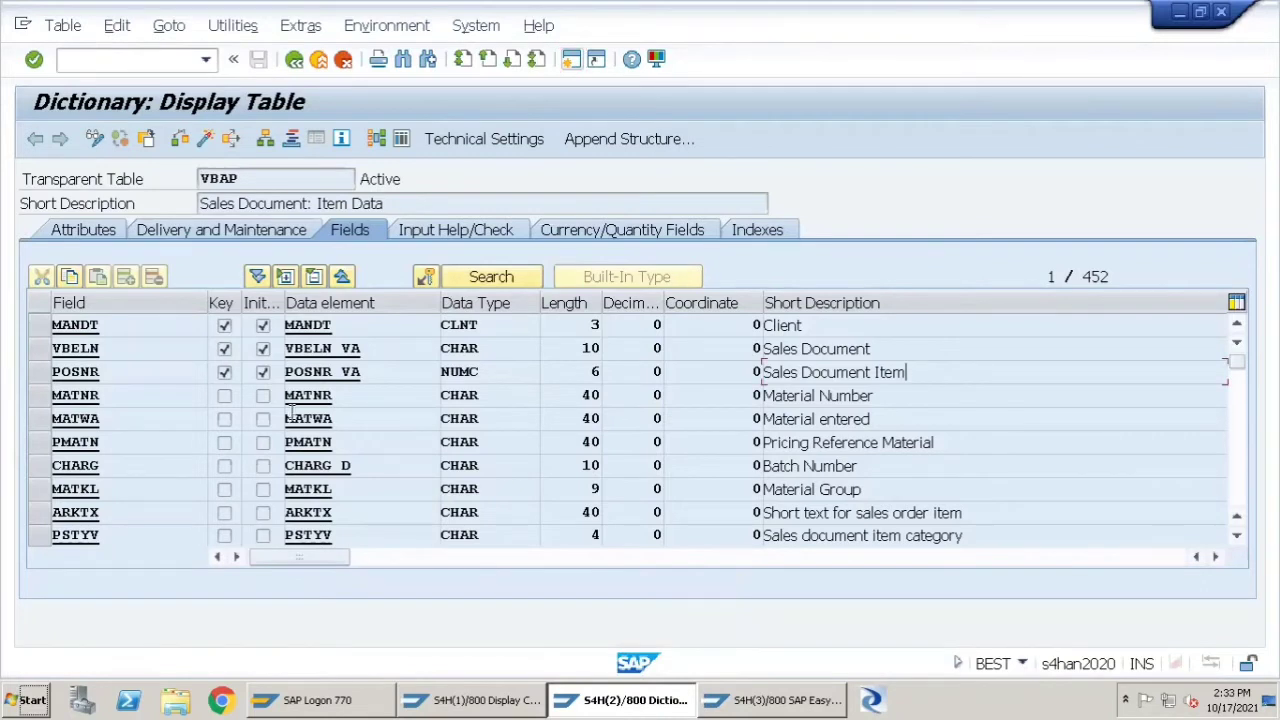
pyautogui.hscroll(3, 290, 418)
pyautogui.hotkey('ctrl', 'f')
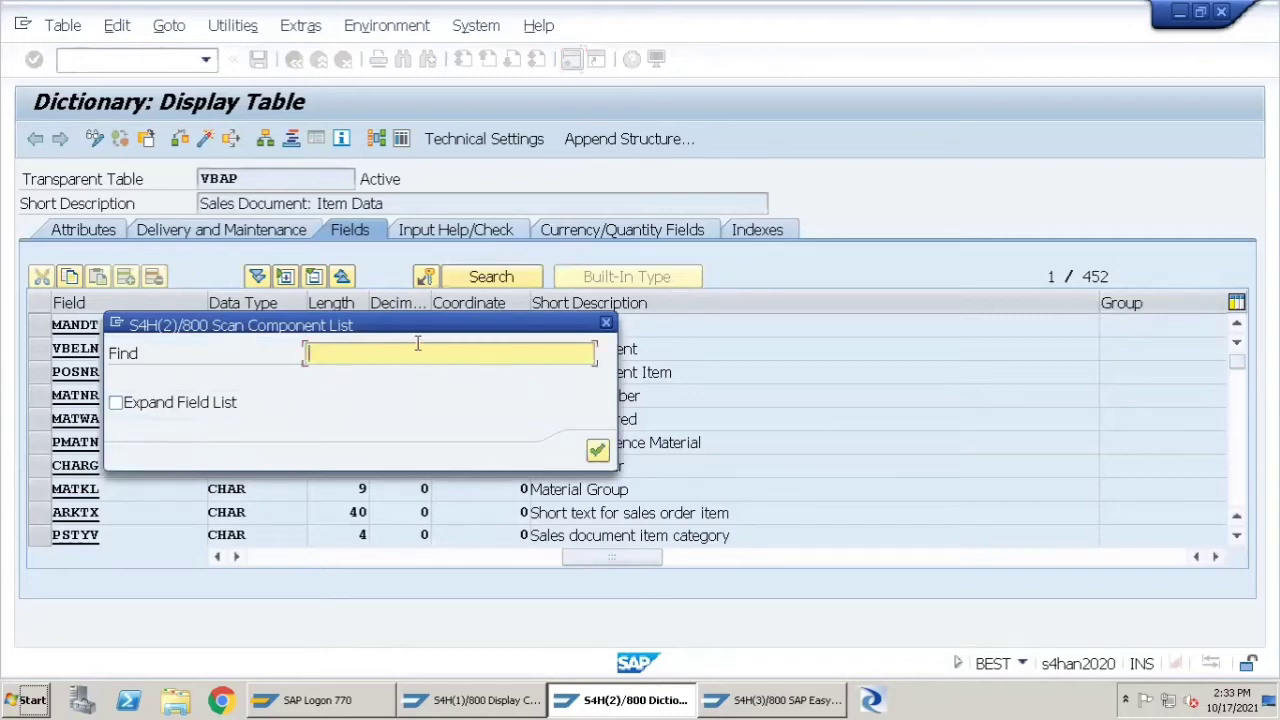
pyautogui.write('group')
pyautogui.press('Return')
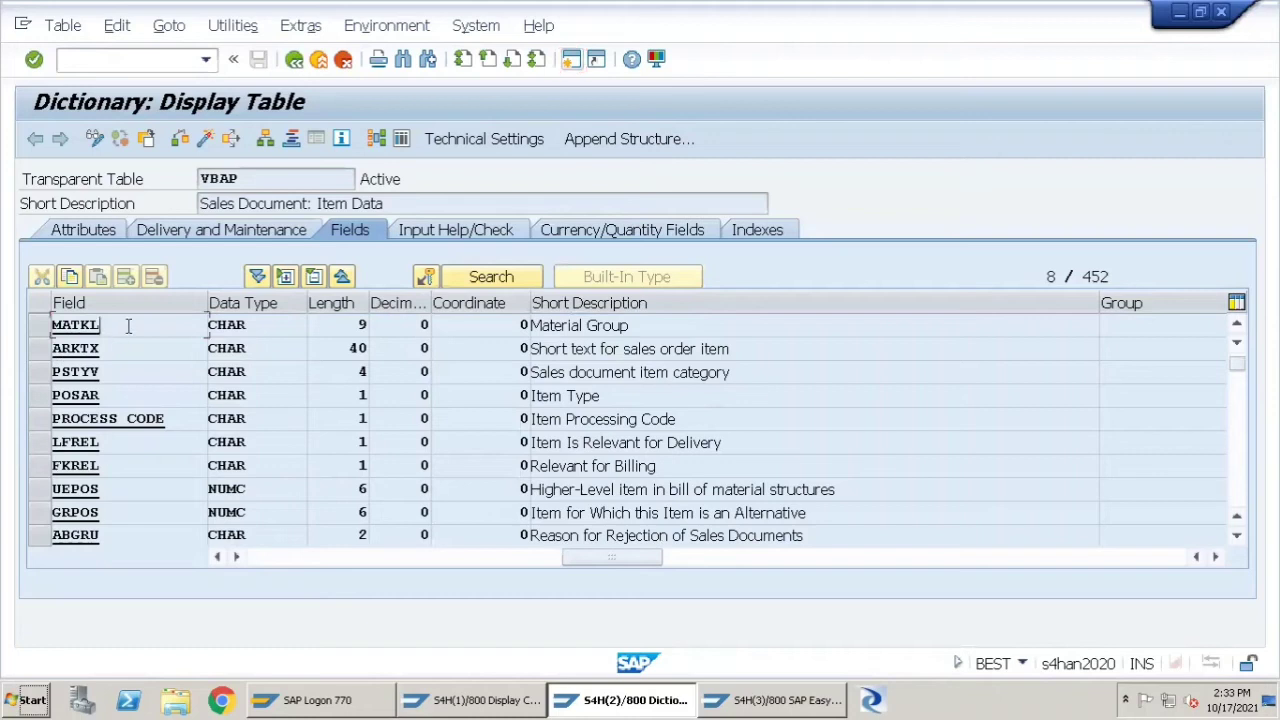
pyautogui.moveTo(126, 326); pyautogui.dragTo(8, 325)
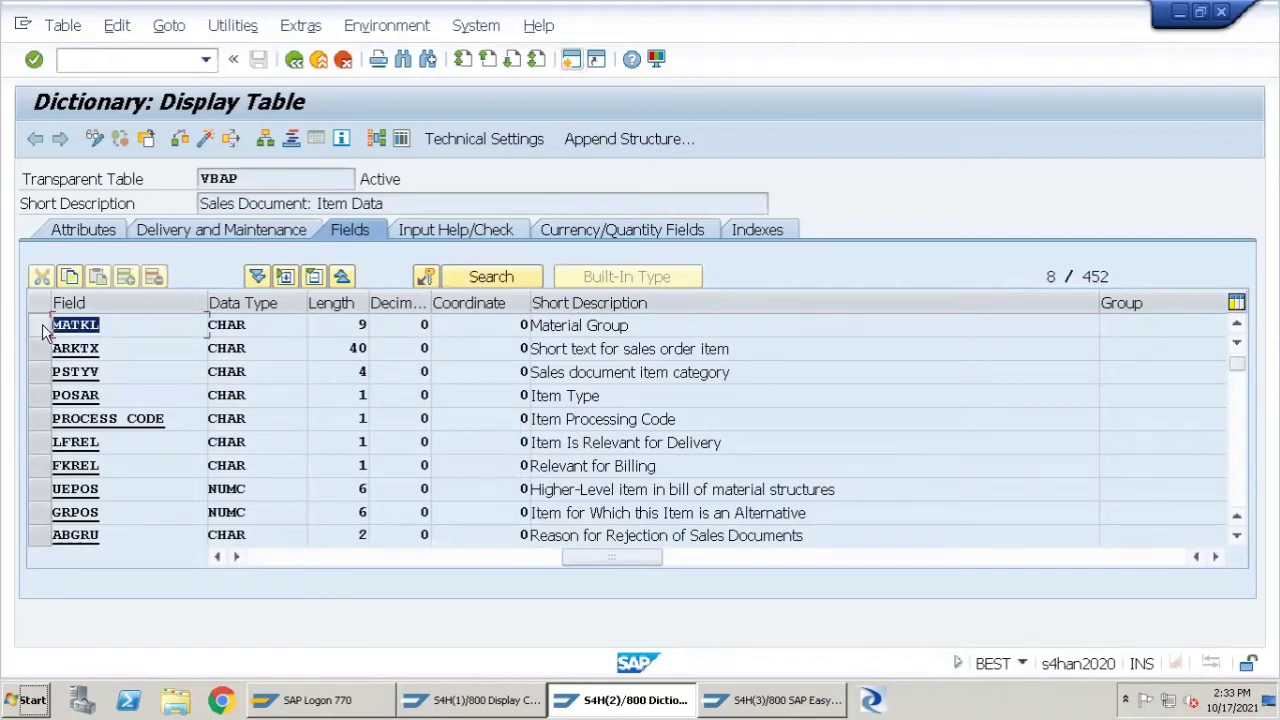
pyautogui.click(689, 326)
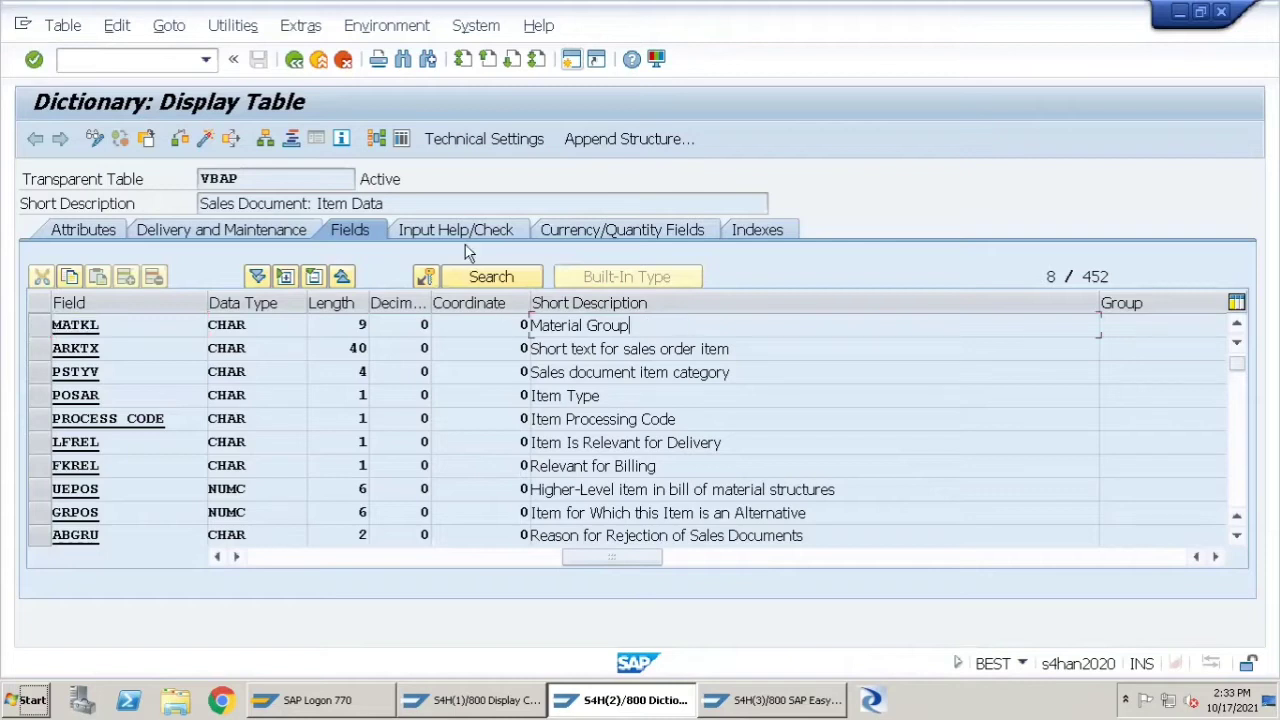
pyautogui.click(40, 325)
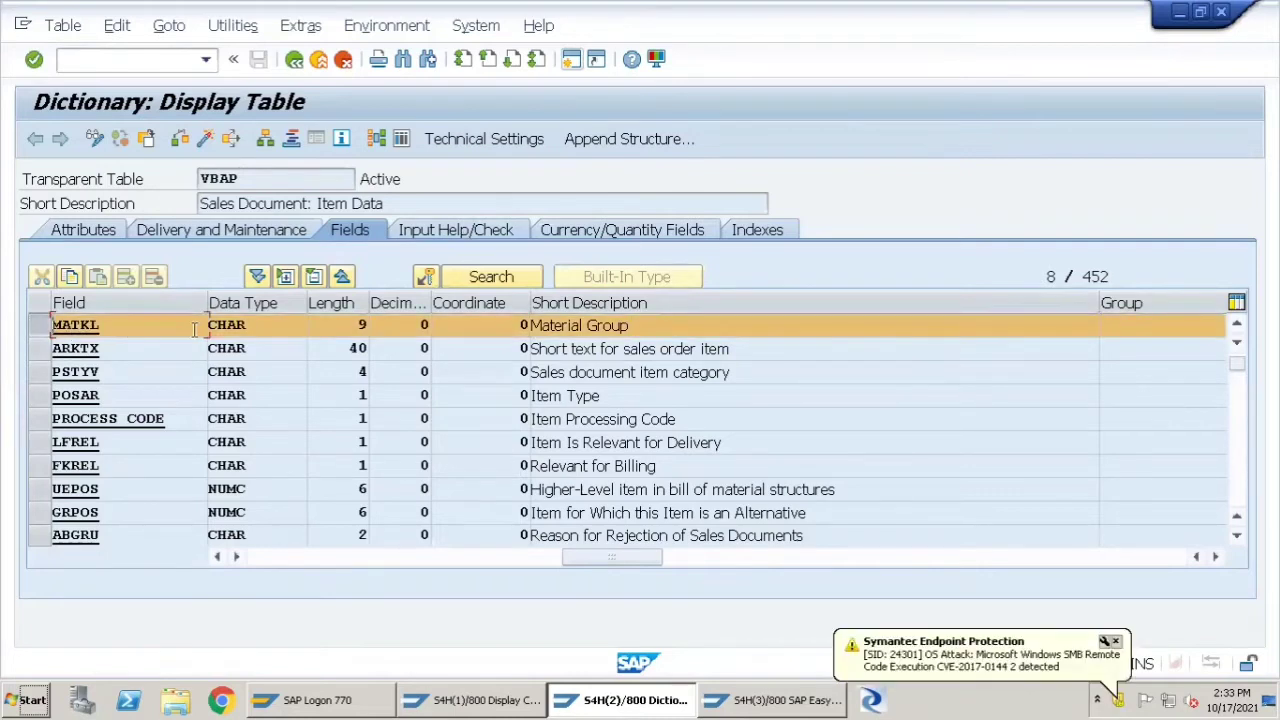
# Step: Switch to the Input Help/Check view and highlight MATKL's check table T023
pyautogui.click(455, 230)
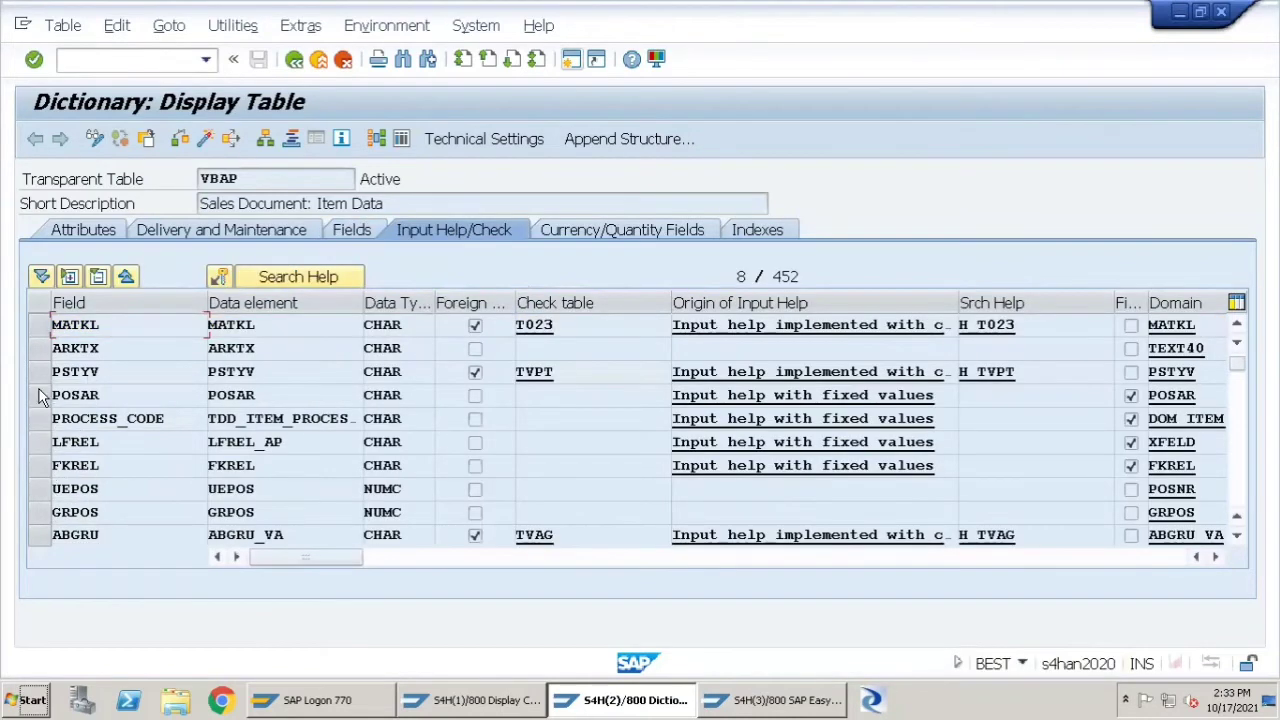
pyautogui.click(33, 324)
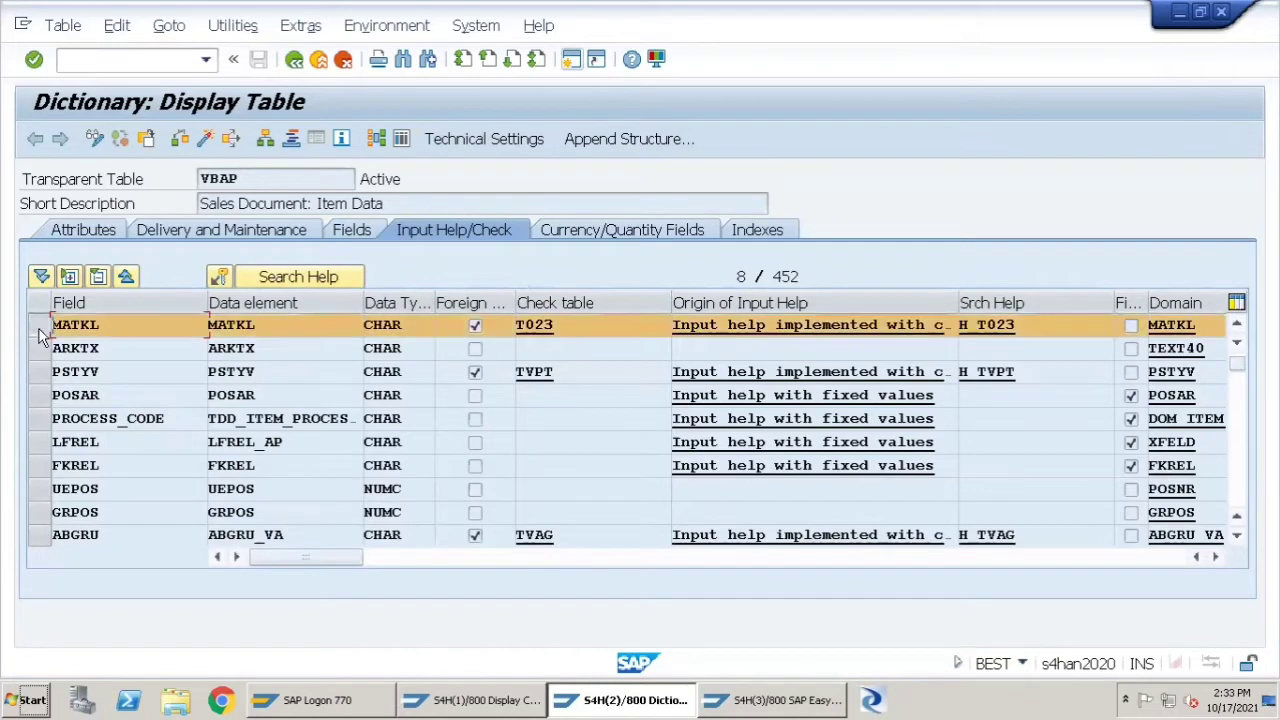
pyautogui.click(620, 317)
pyautogui.moveTo(569, 324); pyautogui.dragTo(476, 325)
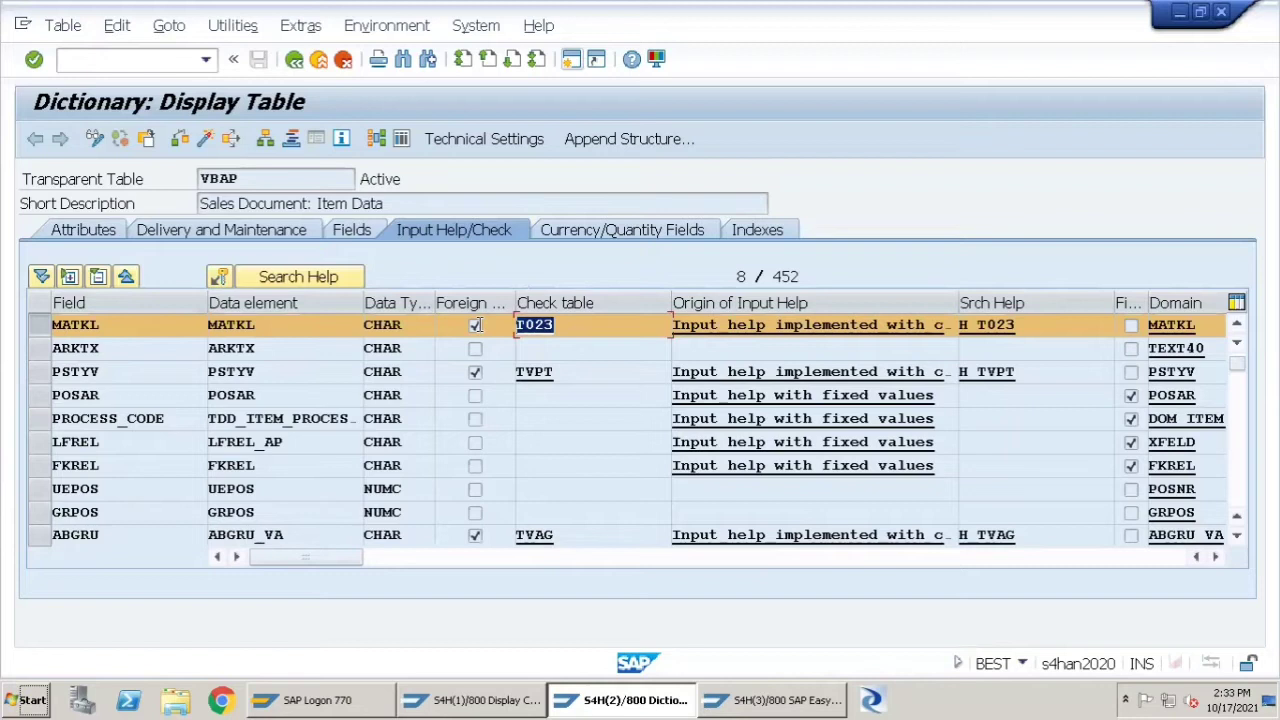
# Step: Return to Easy Access and start VA03 Display Sales Orders from the transaction history
pyautogui.click(488, 706)
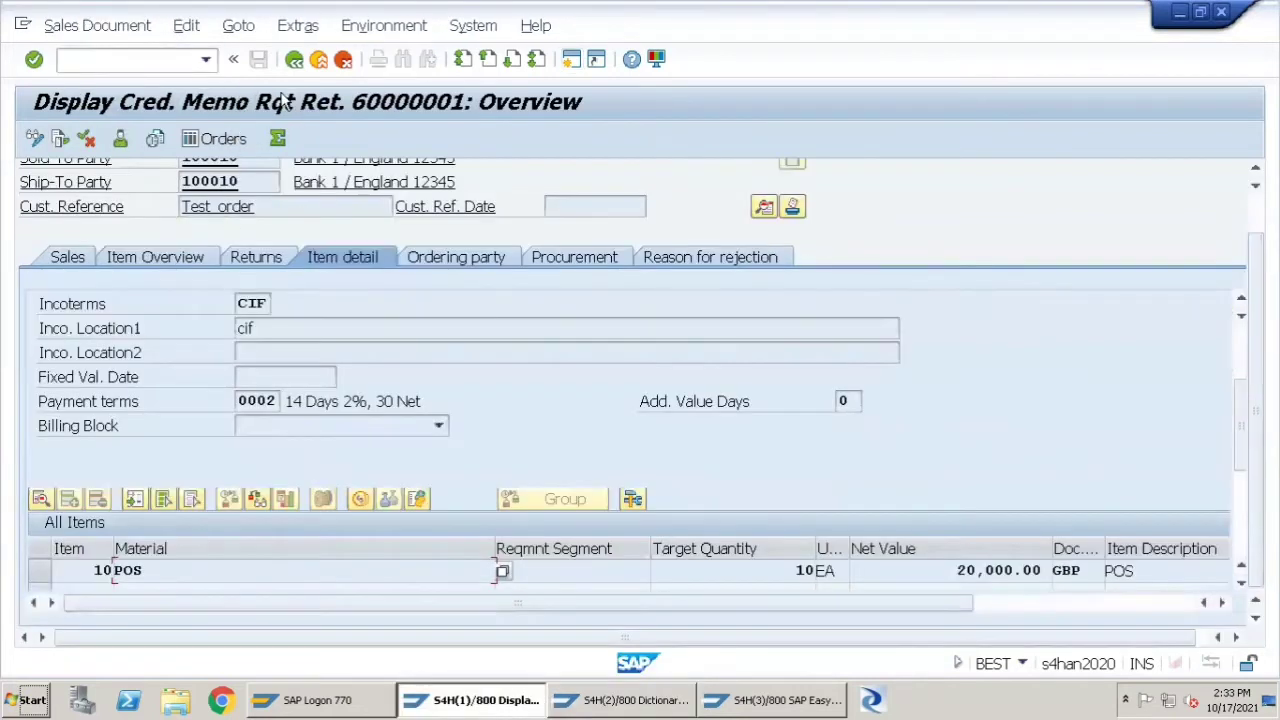
pyautogui.click(294, 61)
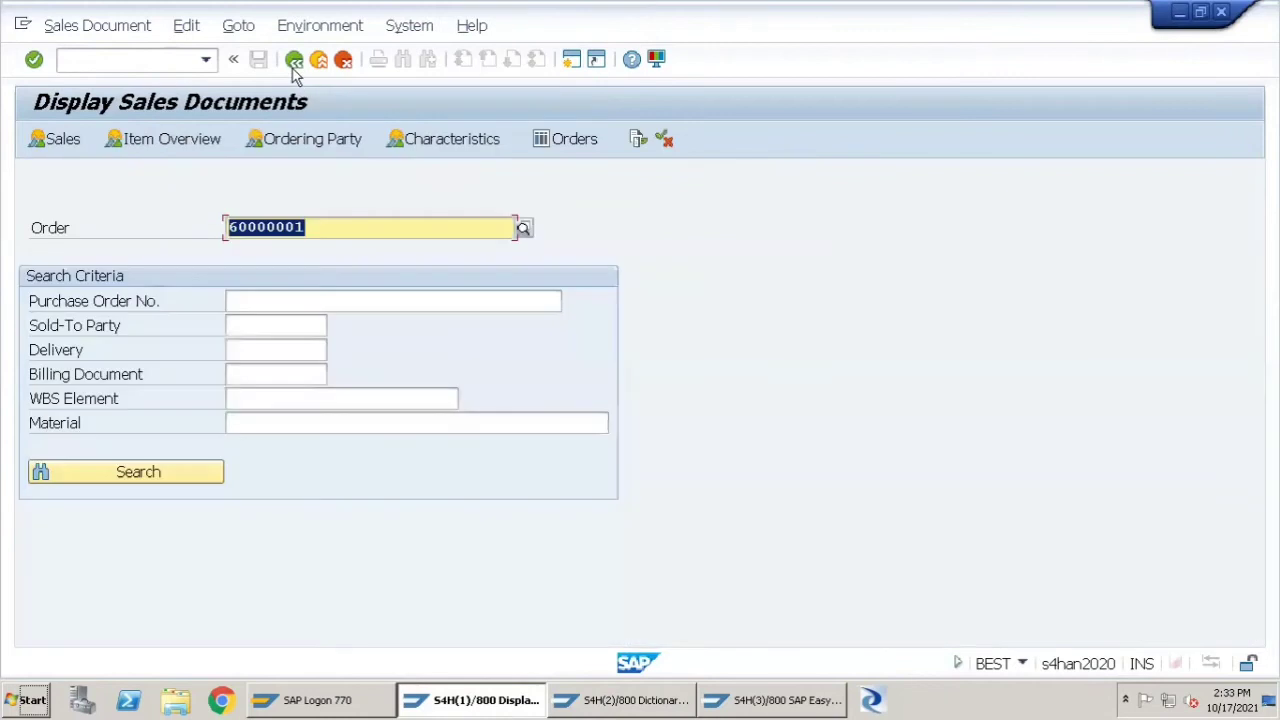
pyautogui.click(294, 60)
pyautogui.click(210, 60)
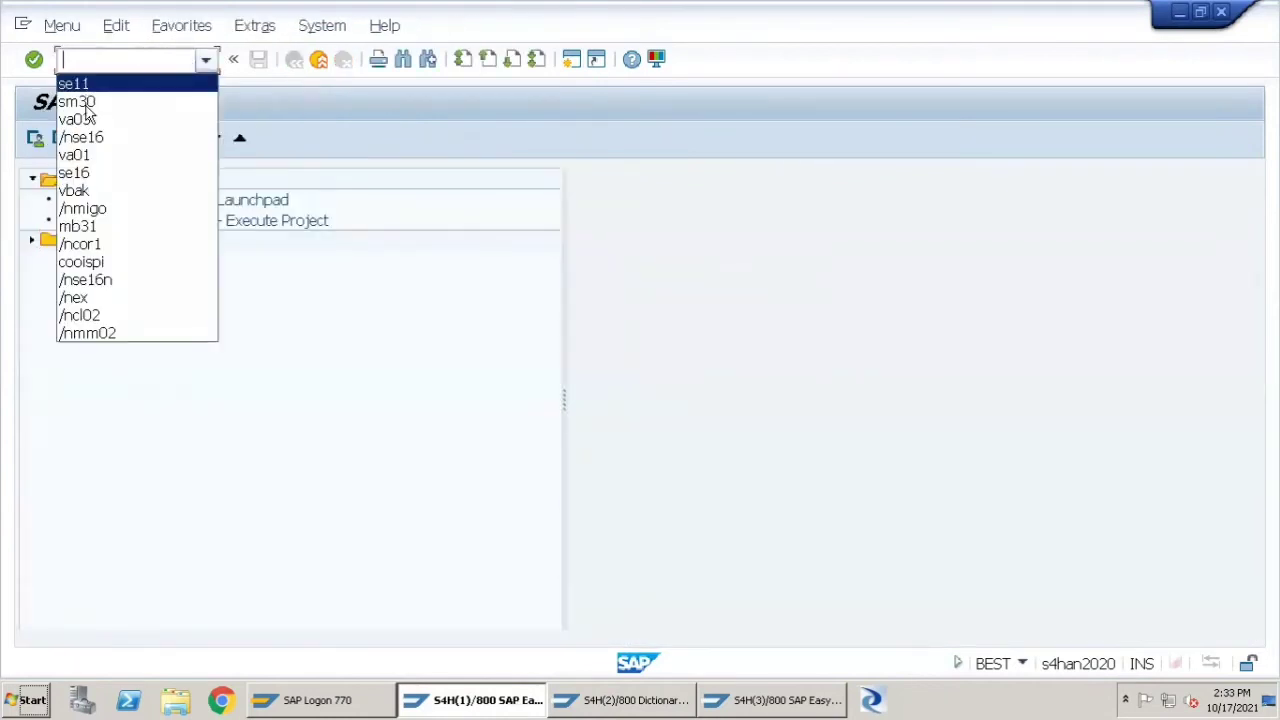
pyautogui.click(80, 117)
pyautogui.click(33, 61)
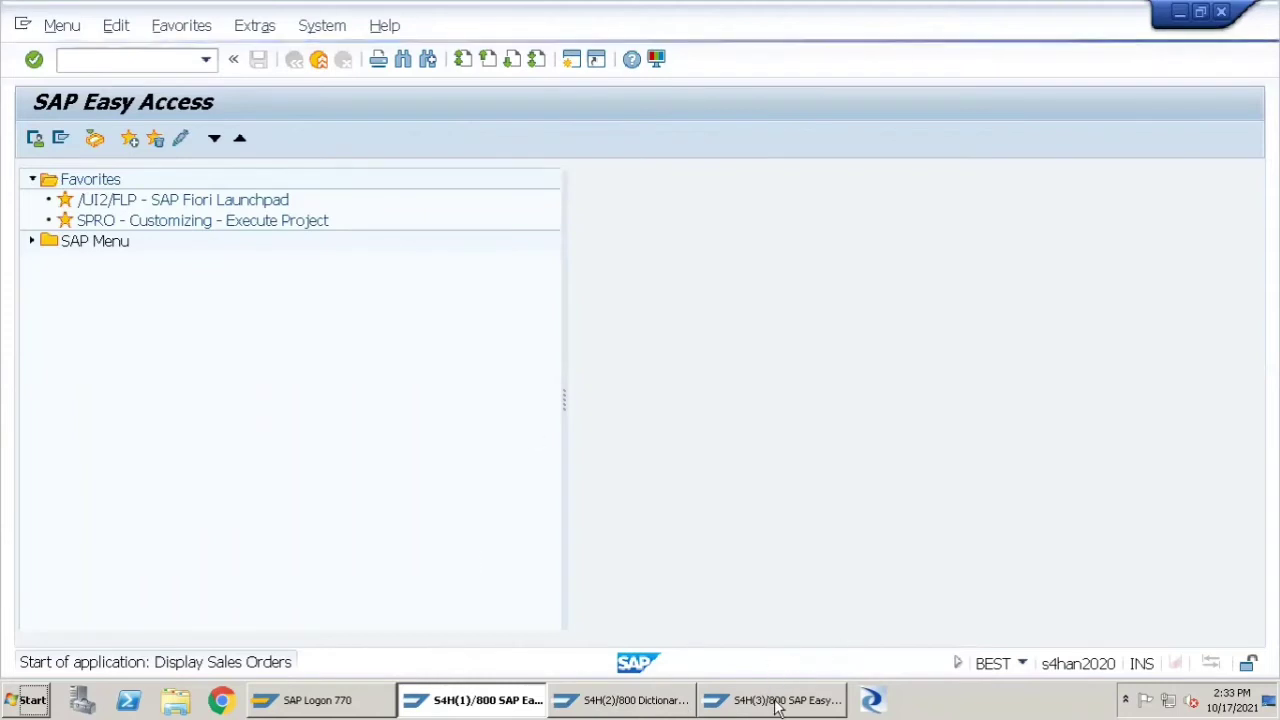
# Step: Open the credit memo request's item overview and item 10's detailed data
pyautogui.moveTo(780, 706)
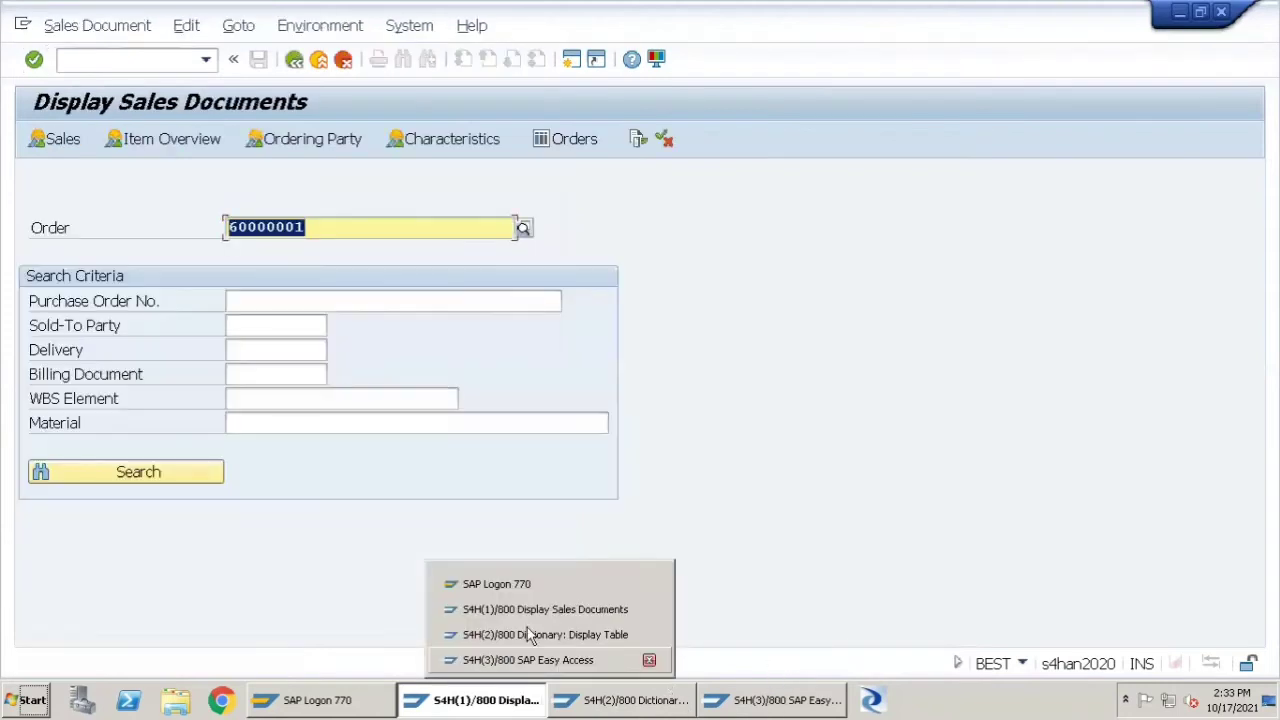
pyautogui.click(175, 142)
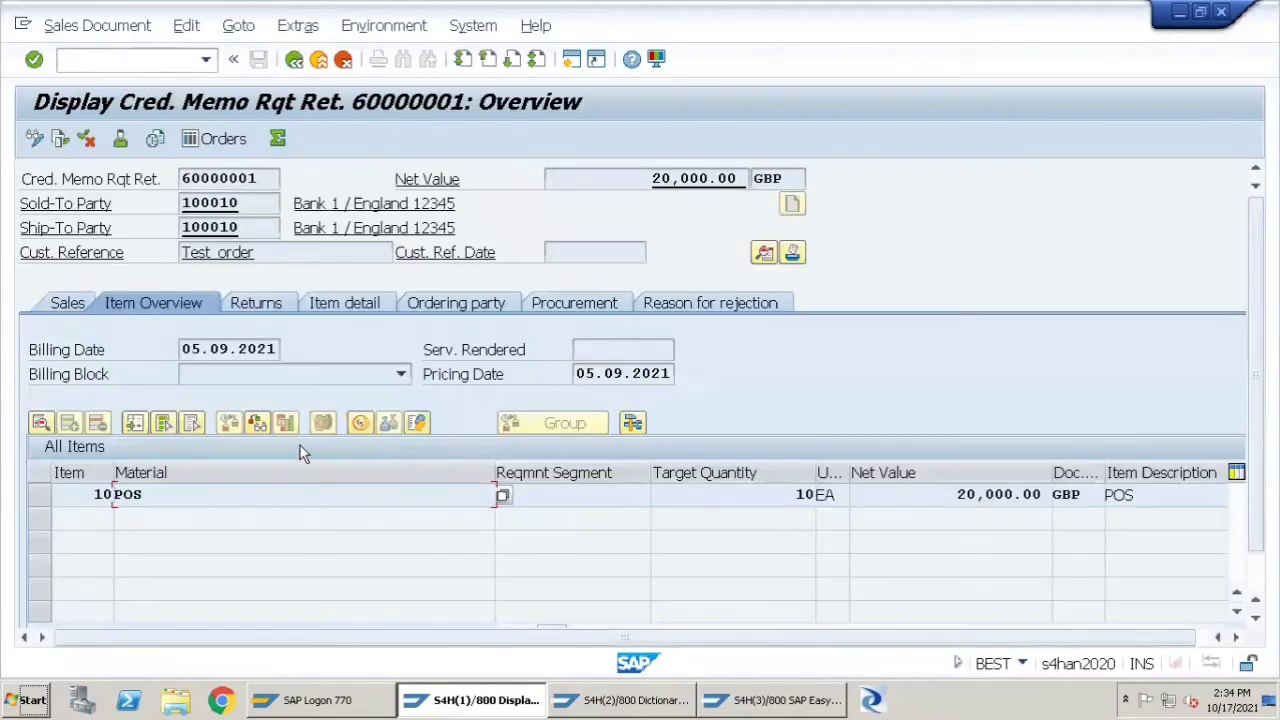
pyautogui.doubleClick(214, 498)
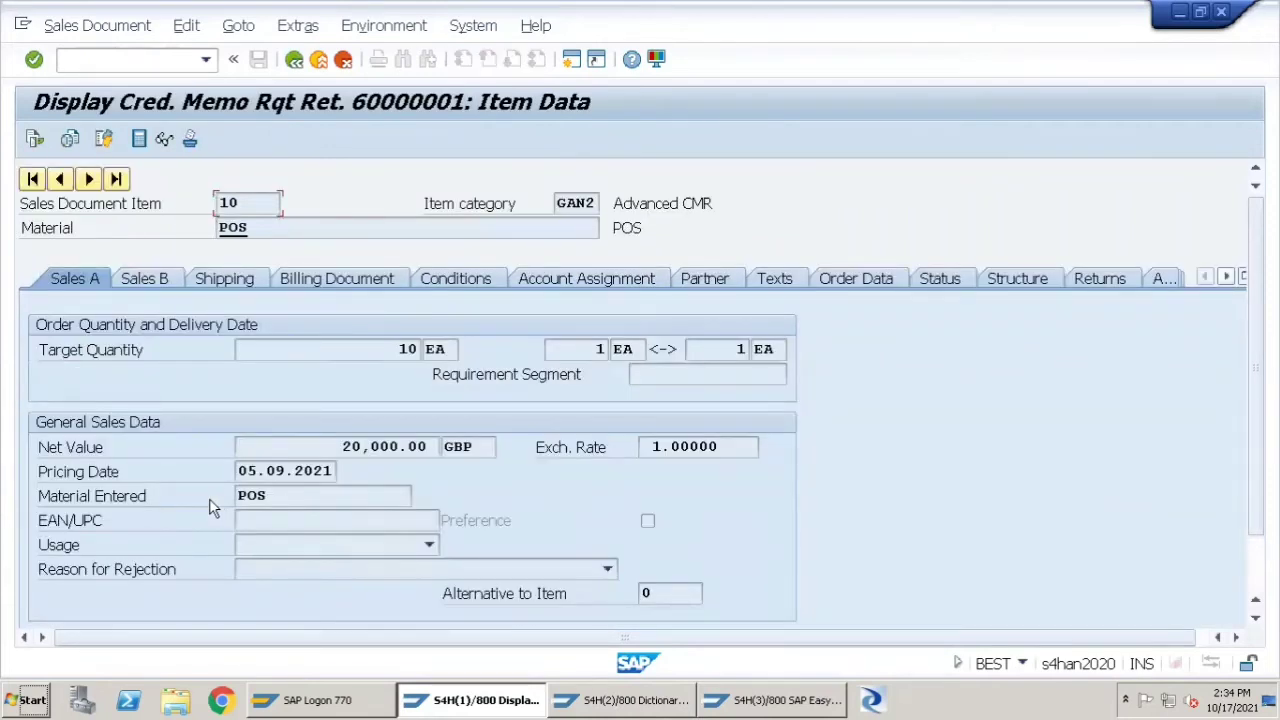
# Step: On Sales B, open F1 help for Material Group and jump to its customizing
pyautogui.click(146, 279)
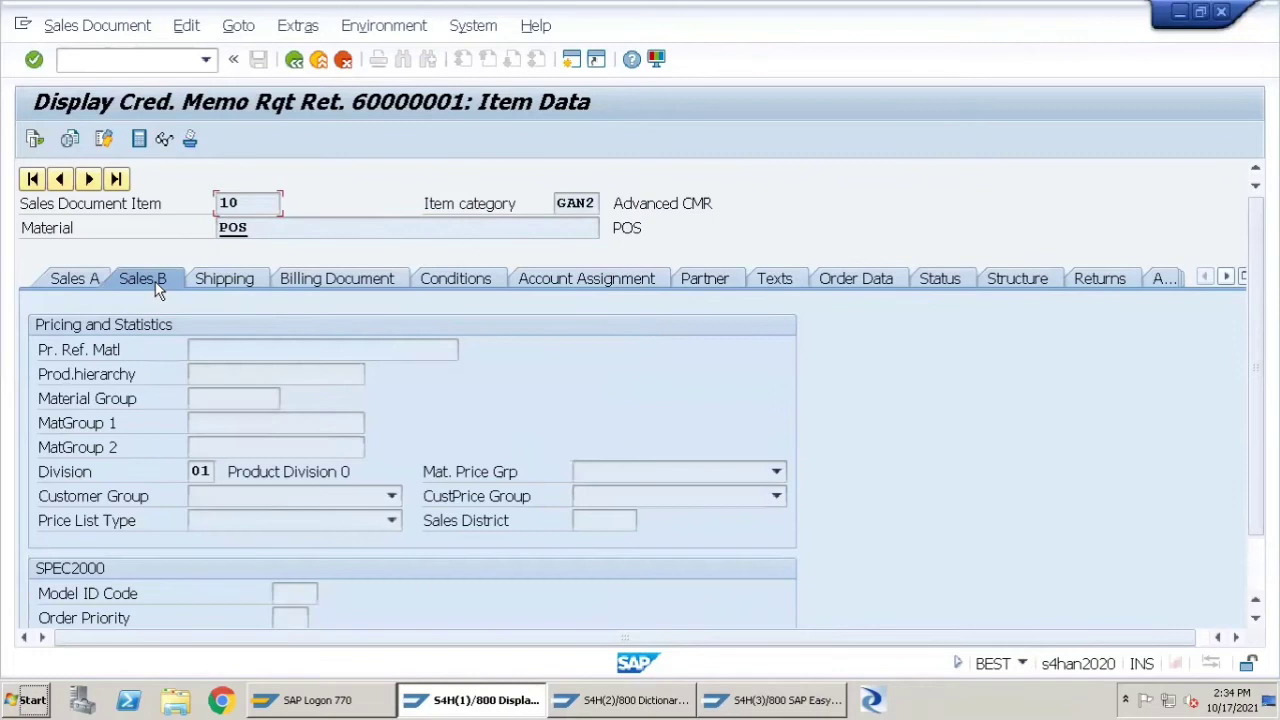
pyautogui.click(226, 401)
pyautogui.press('F1')
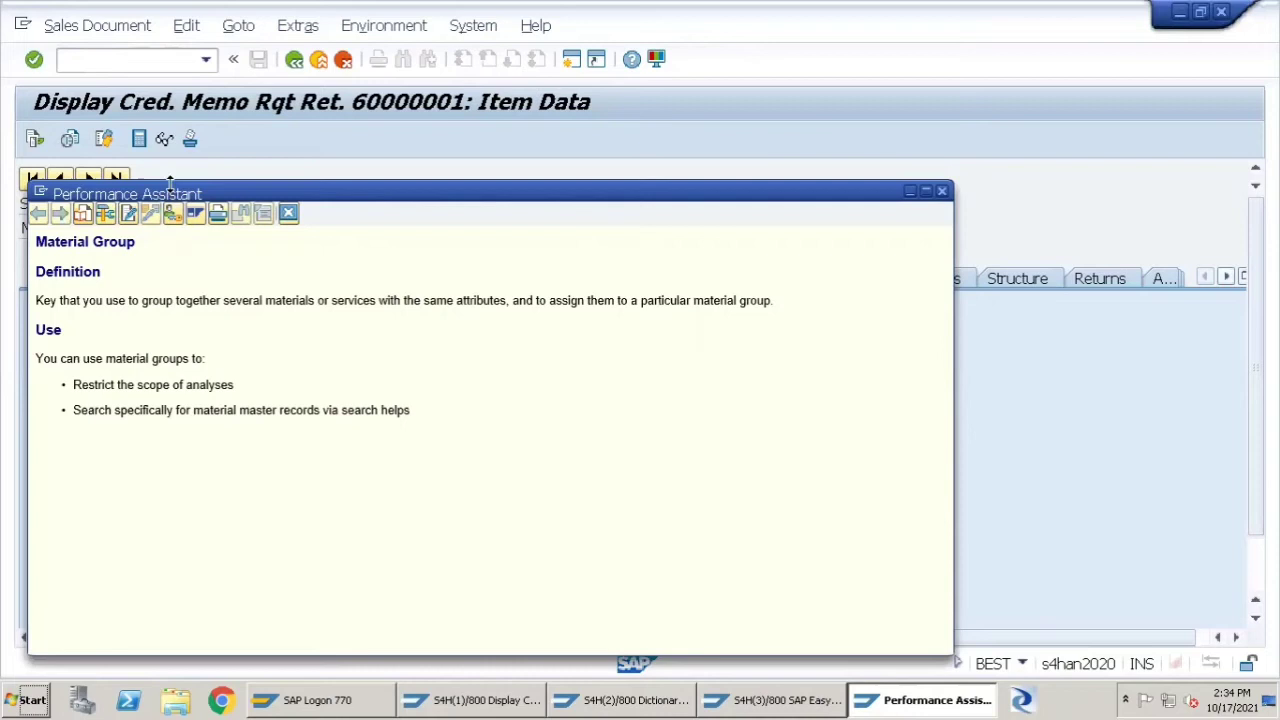
pyautogui.moveTo(213, 196); pyautogui.dragTo(574, 202)
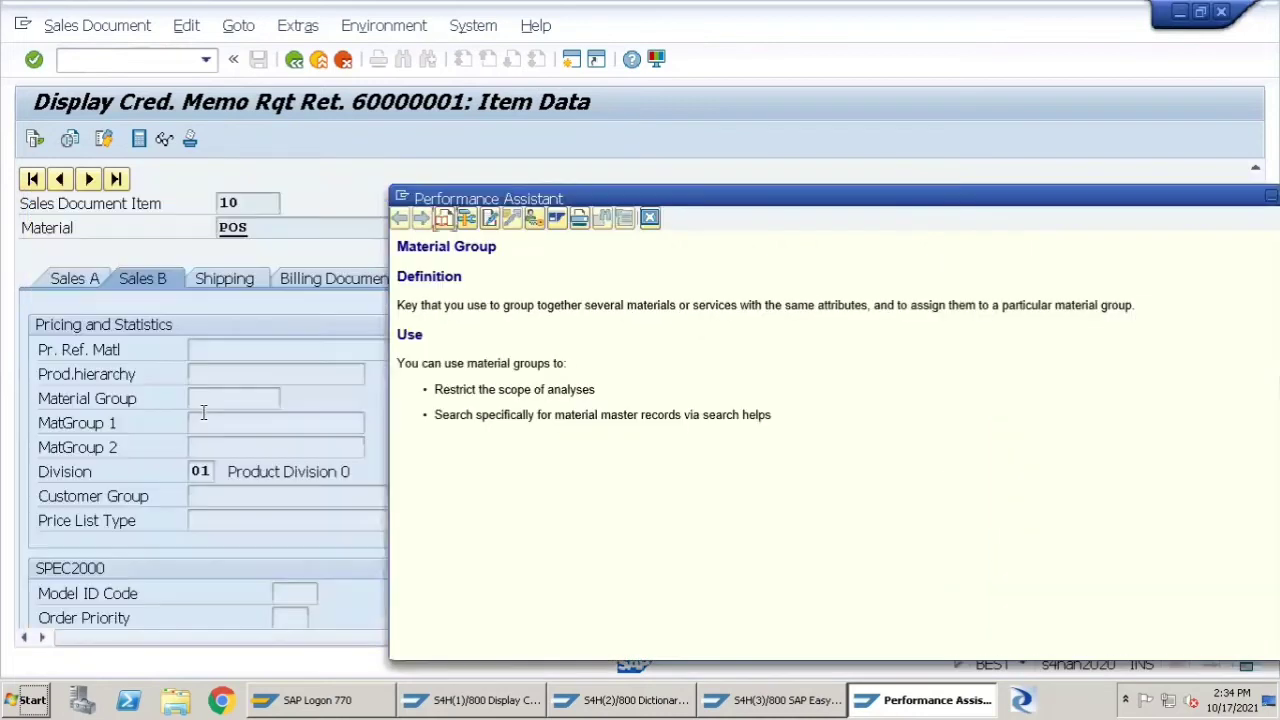
pyautogui.click(198, 398)
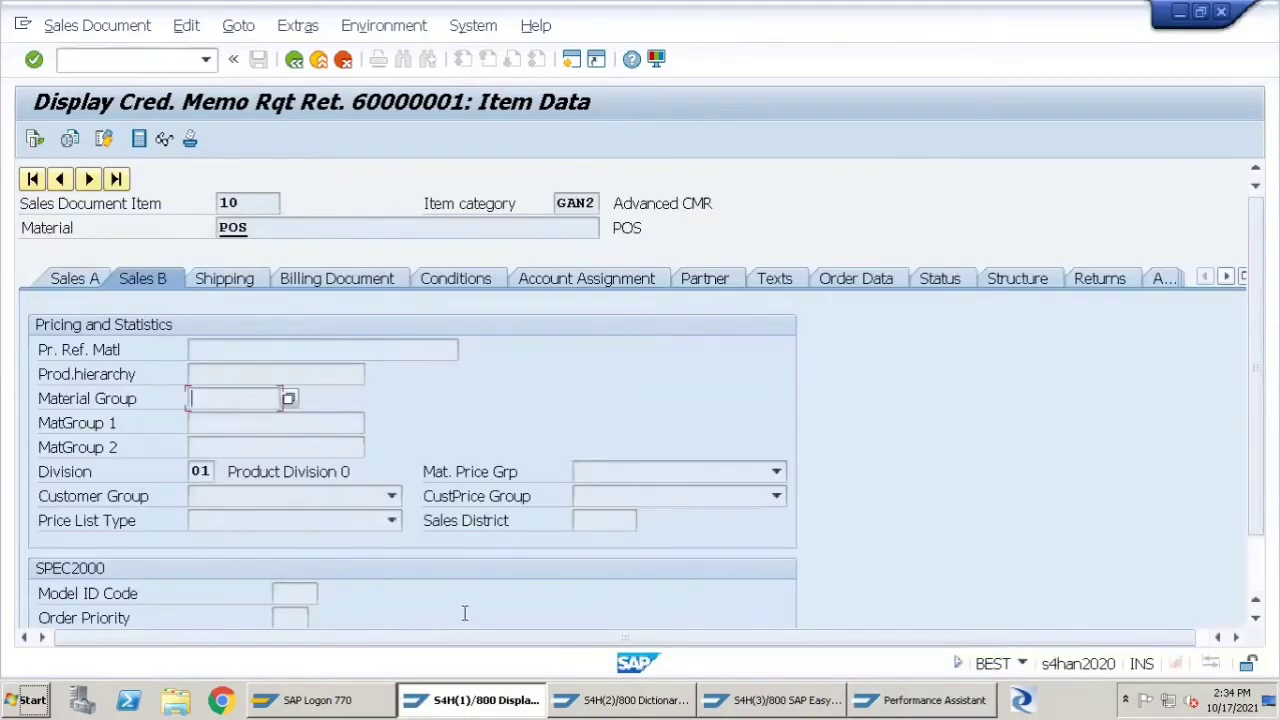
pyautogui.click(937, 702)
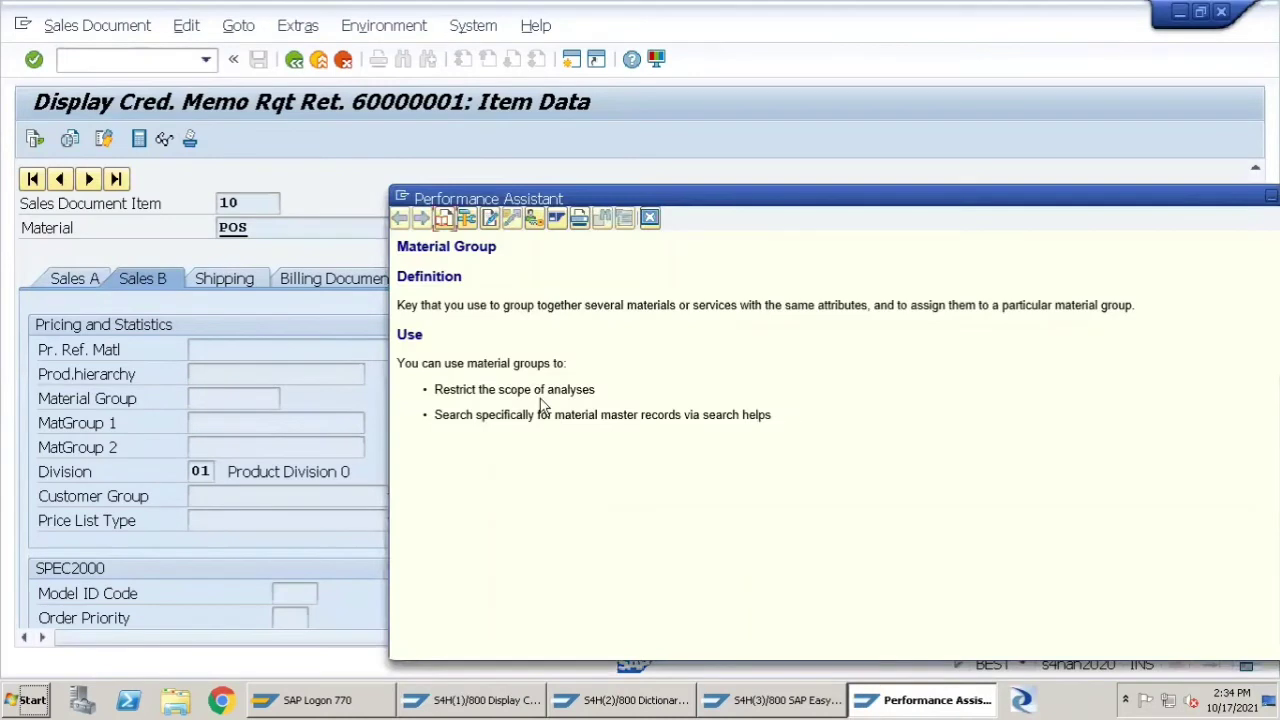
pyautogui.click(535, 224)
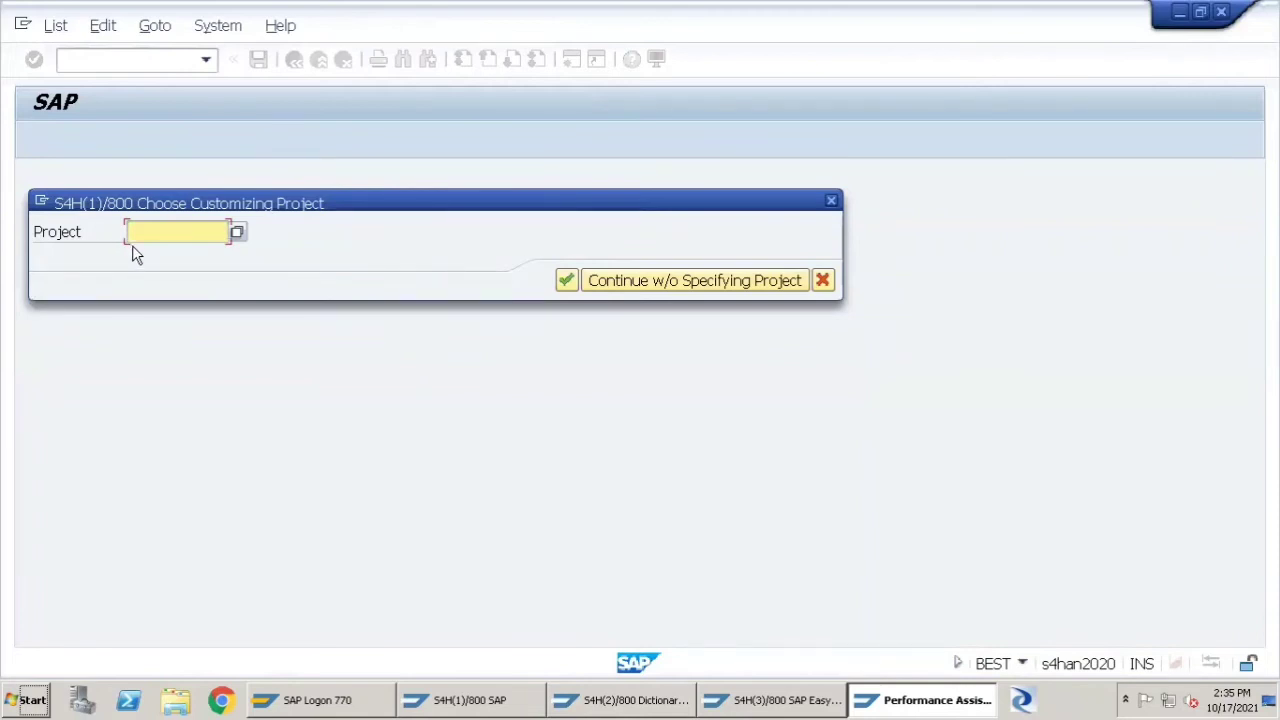
# Step: Continue without a project and select the Material Master 'Define Material Groups' activity
pyautogui.click(626, 281)
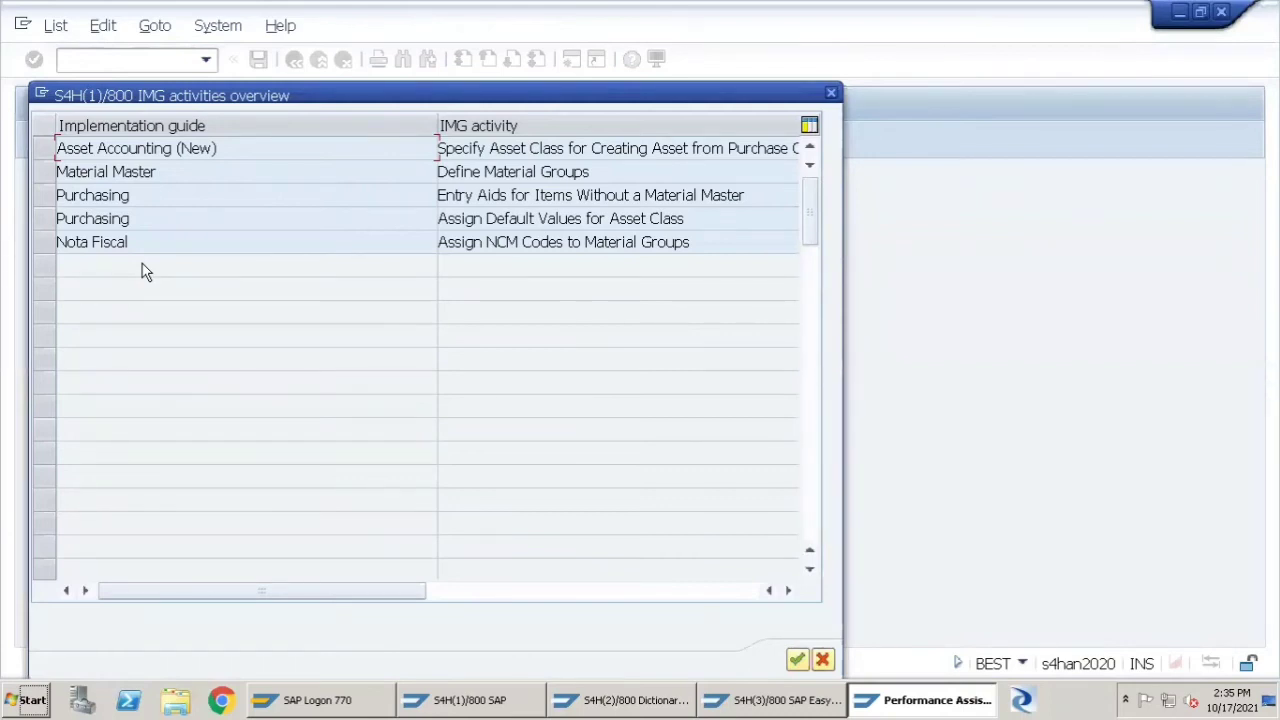
pyautogui.click(628, 167)
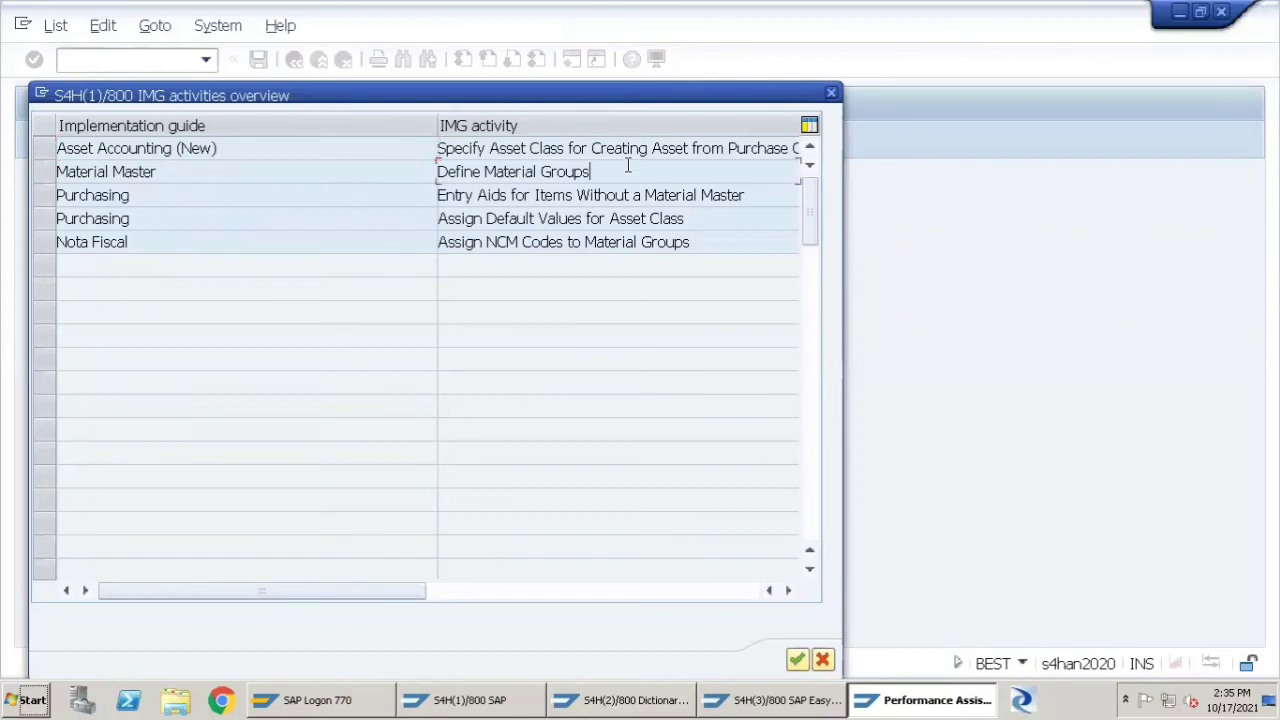
pyautogui.click(42, 178)
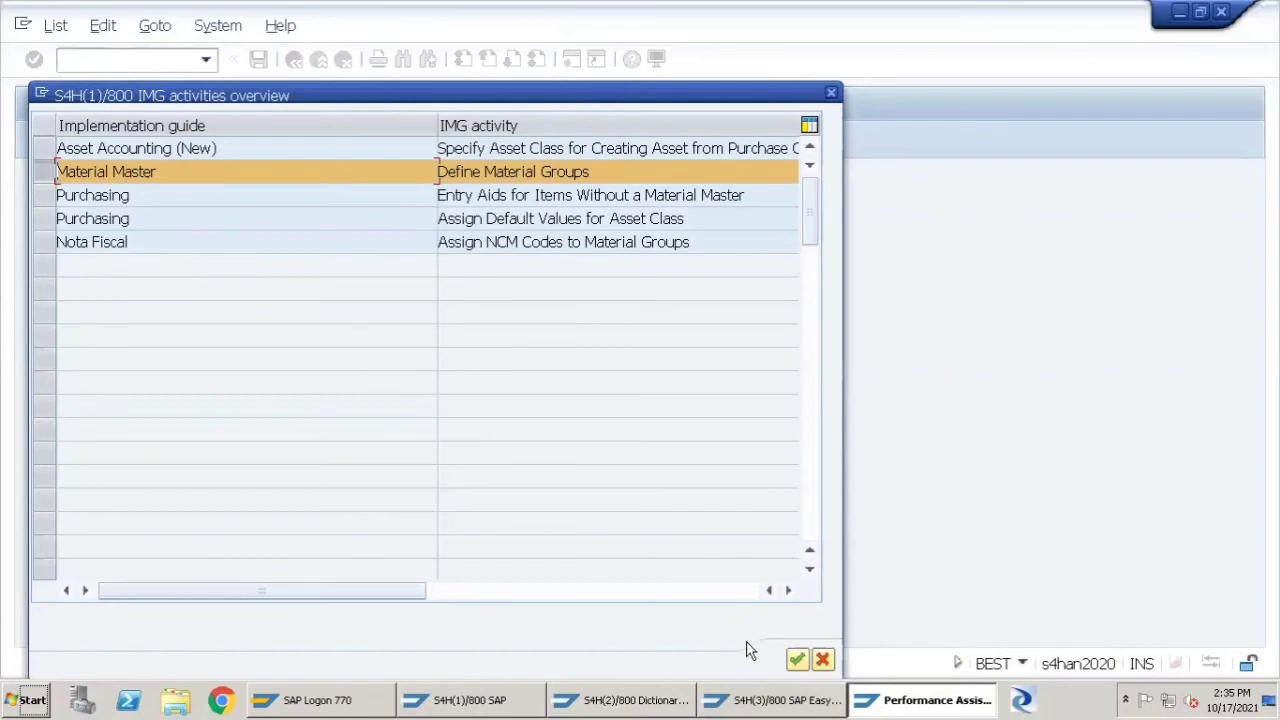
# Step: Confirm the activity and scroll the IMG tree to Settings for Key Fields > Define Material Groups
pyautogui.click(797, 660)
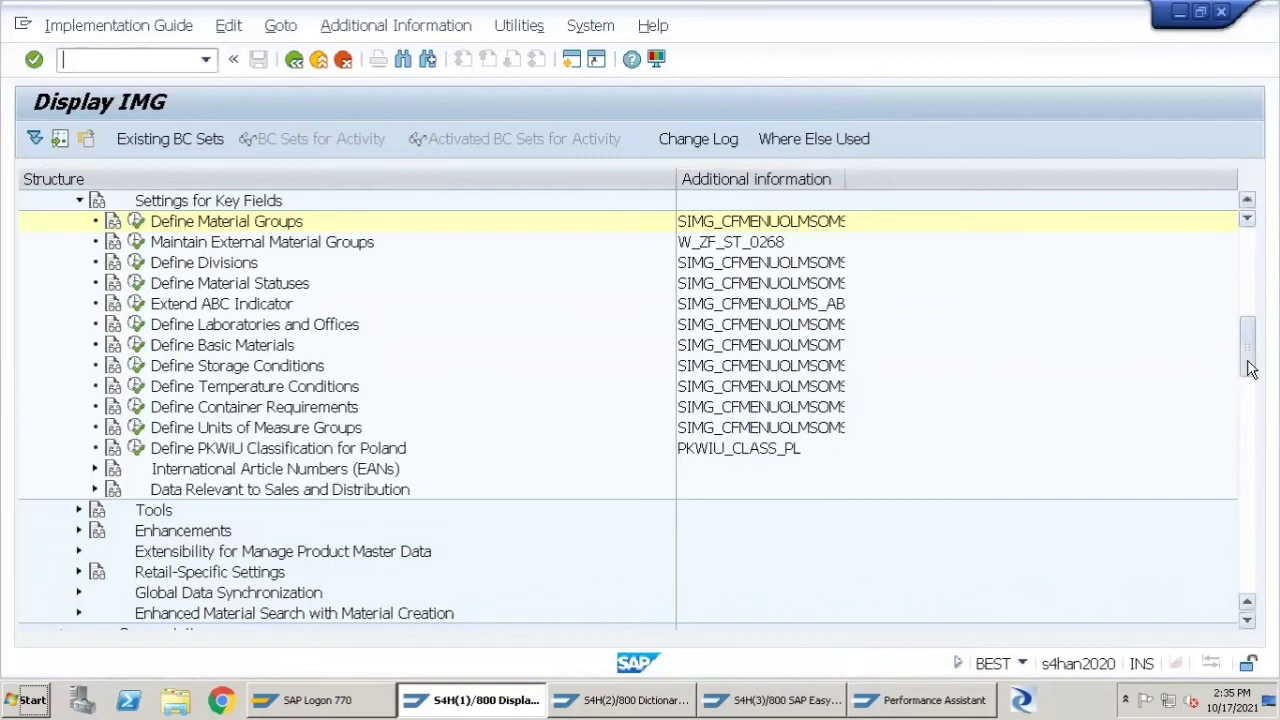
pyautogui.moveTo(1250, 368); pyautogui.dragTo(1249, 357)
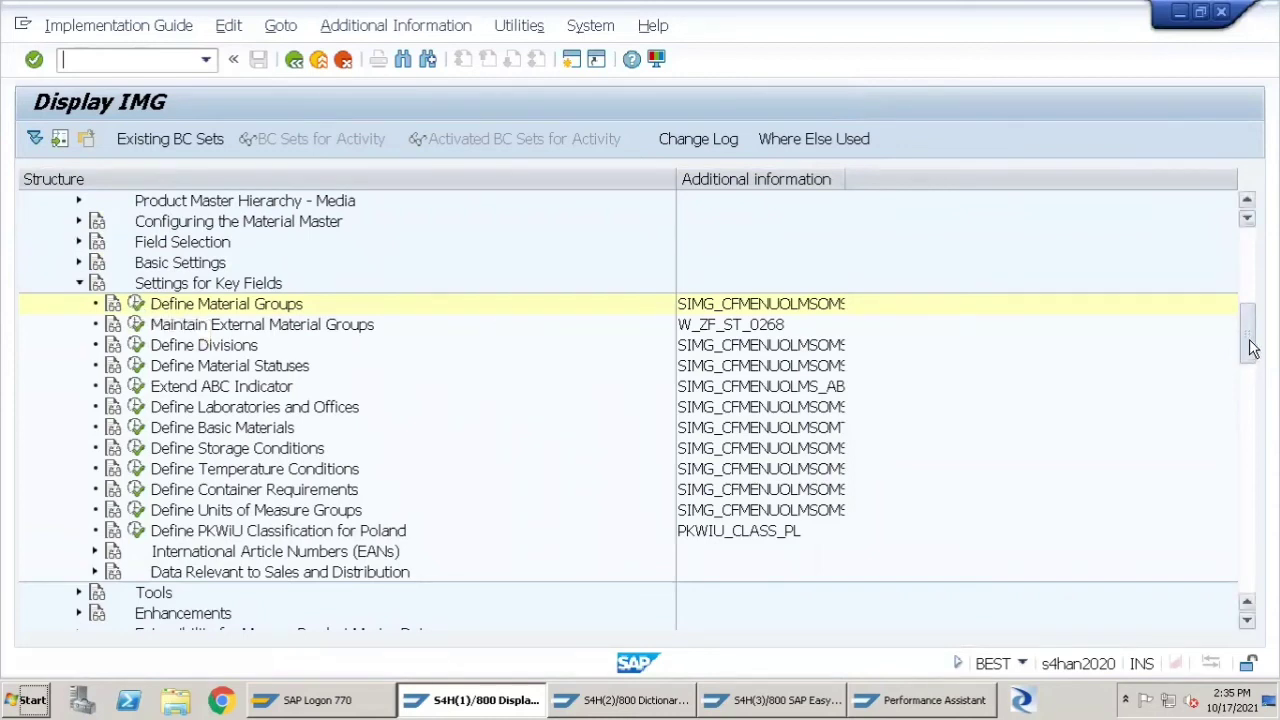
pyautogui.moveTo(1246, 345); pyautogui.dragTo(1251, 234)
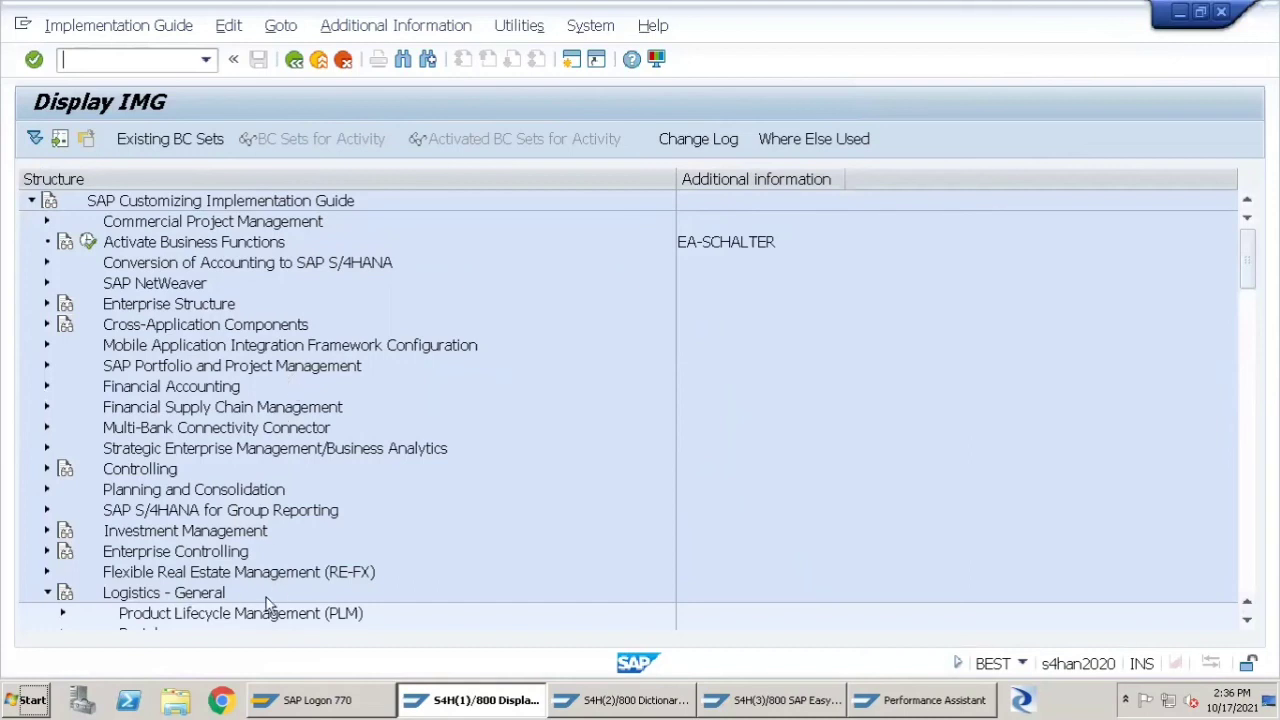
pyautogui.click(1247, 620)
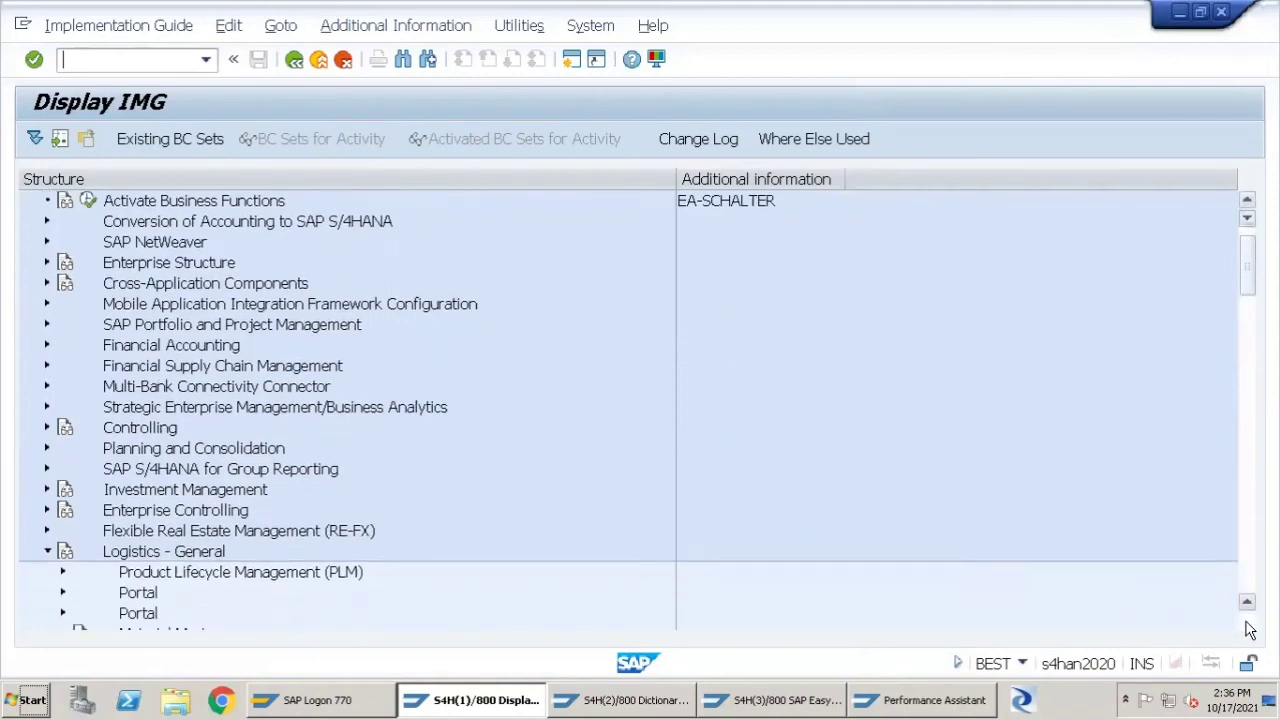
pyautogui.click(1247, 622)
pyautogui.click(1247, 622)
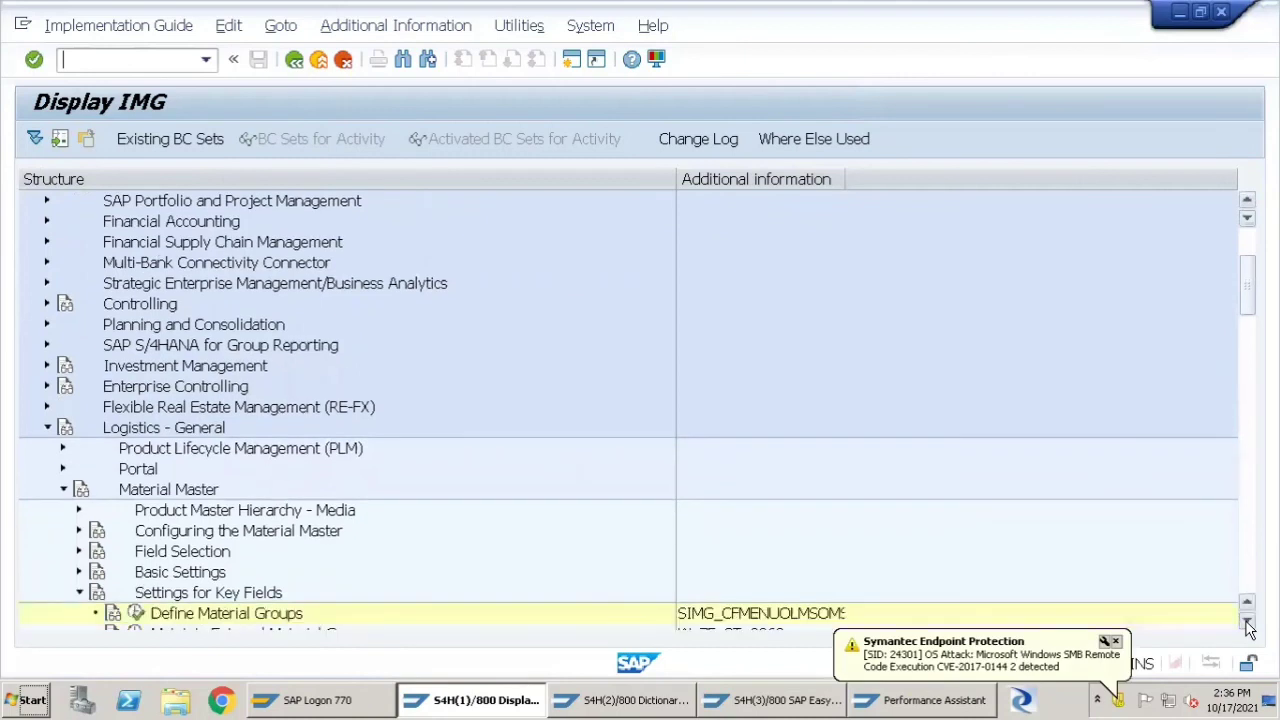
pyautogui.click(1247, 622)
pyautogui.click(1247, 622)
pyautogui.click(1247, 622)
pyautogui.click(1247, 622)
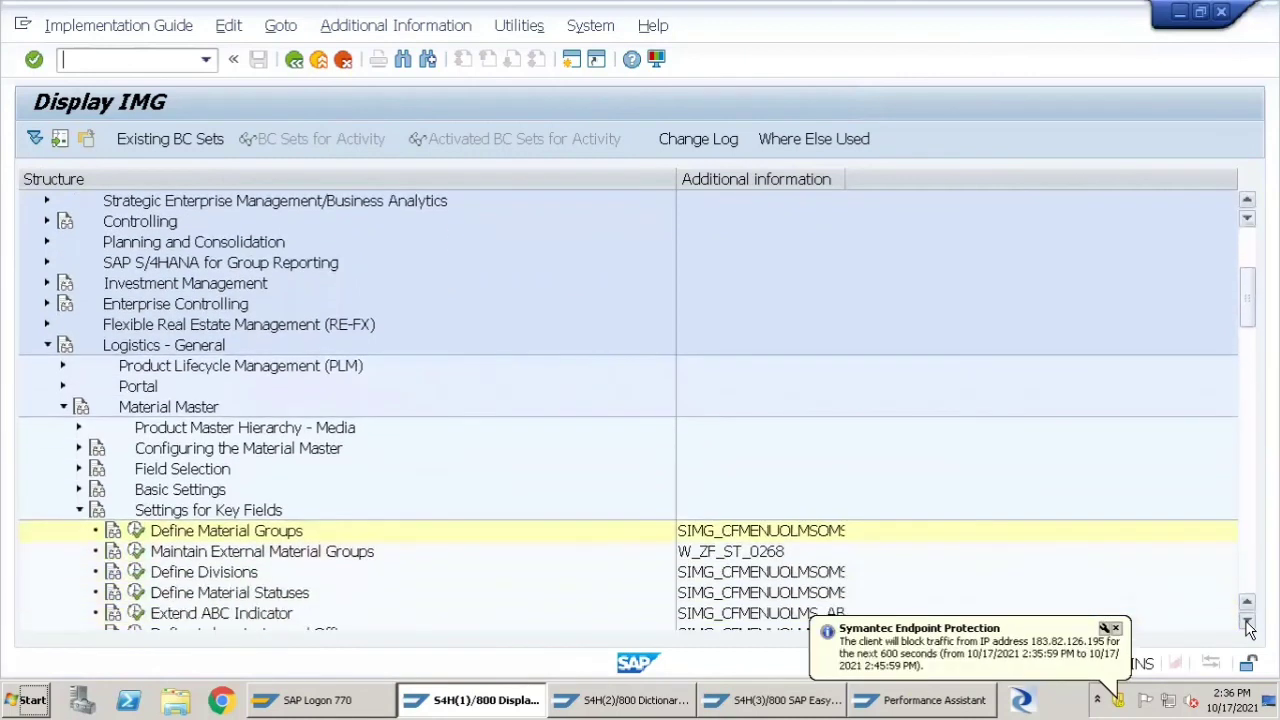
pyautogui.click(1247, 622)
pyautogui.click(1247, 622)
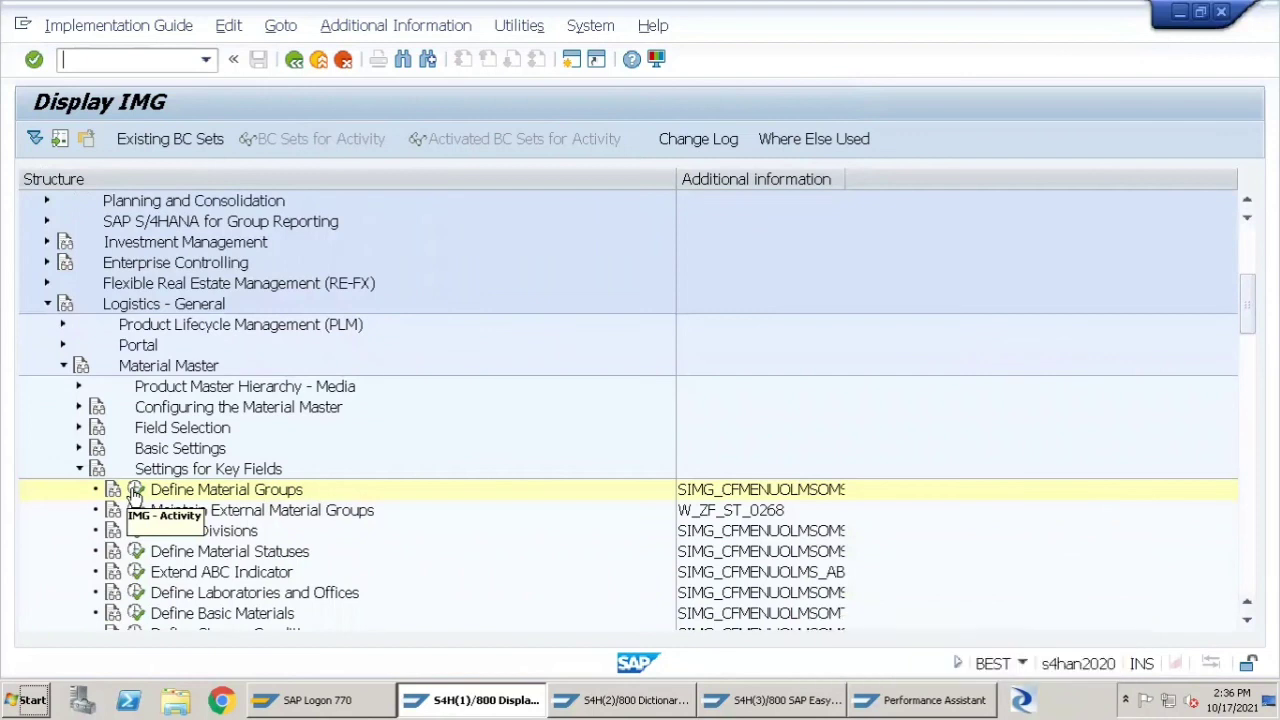
# Step: Execute Define Material Groups to view its 84 entries, then go back twice
pyautogui.click(135, 490)
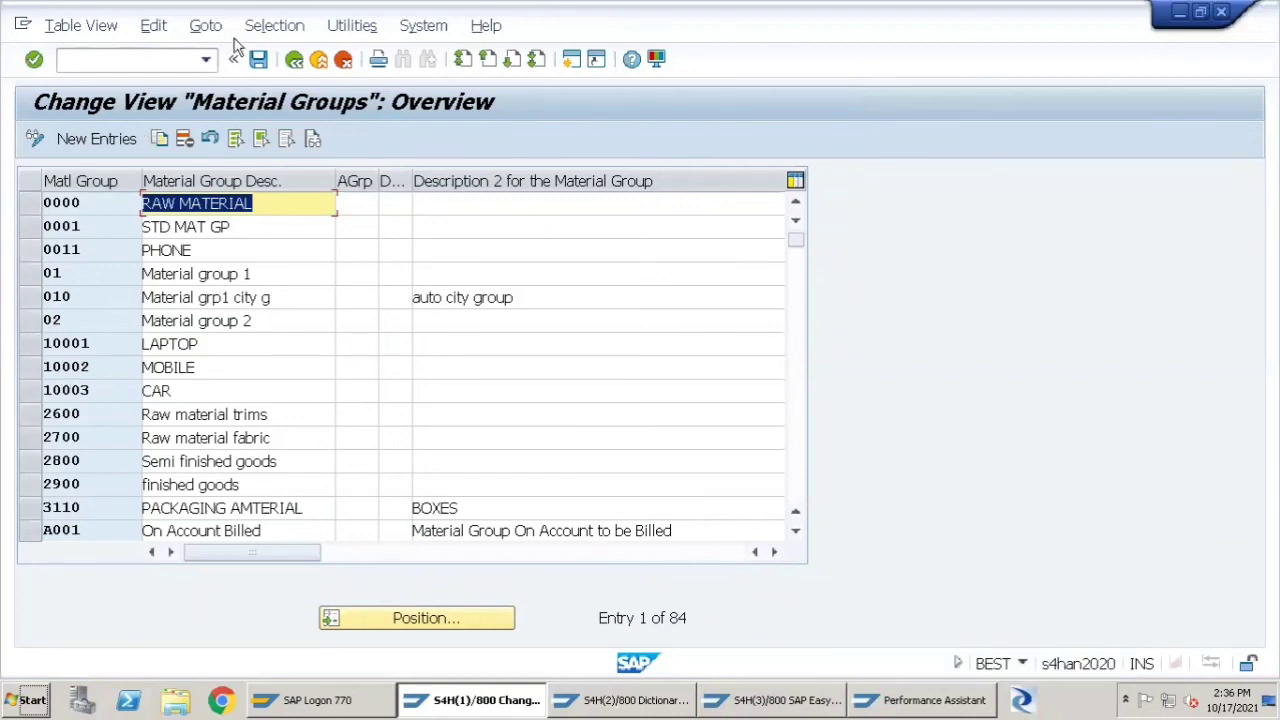
pyautogui.click(294, 60)
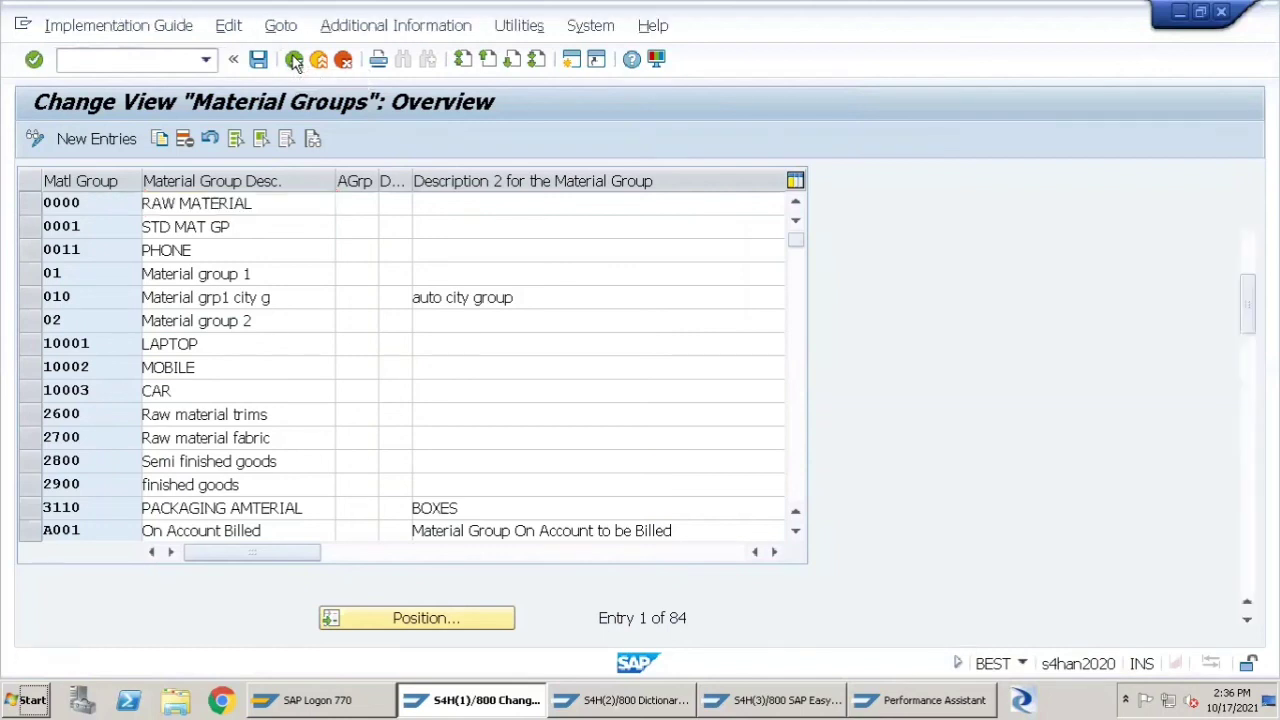
pyautogui.click(294, 60)
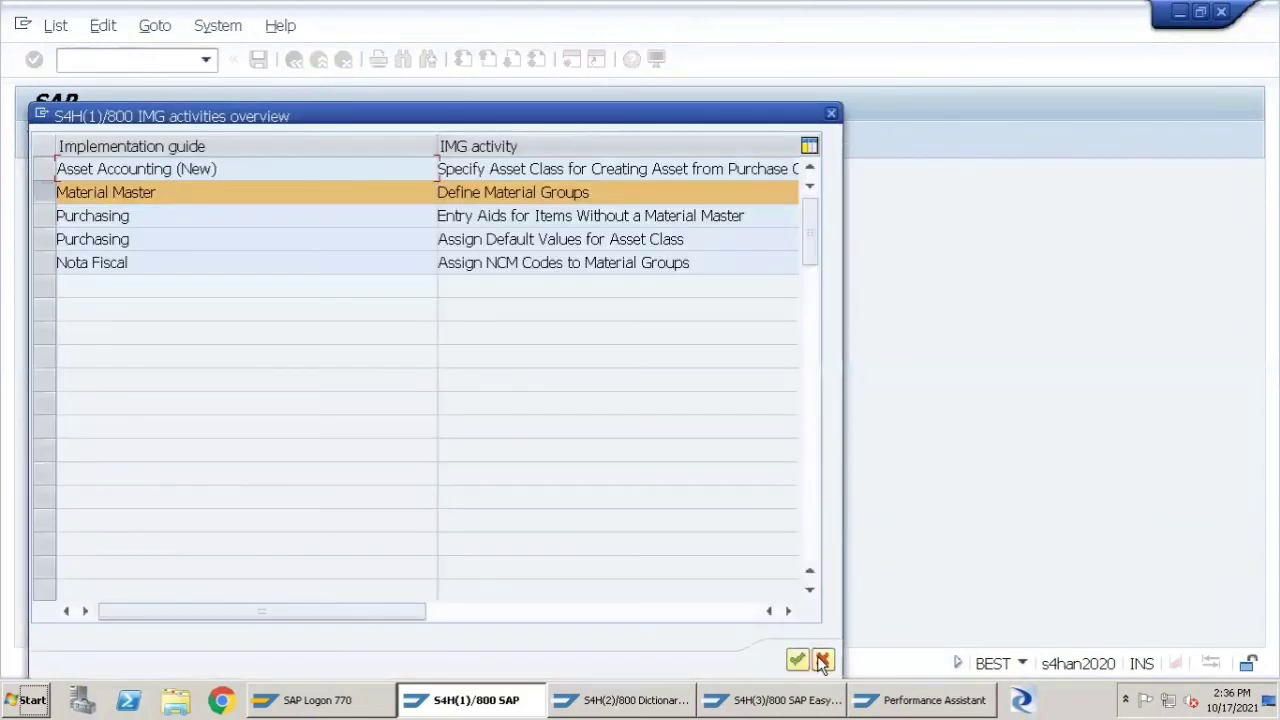